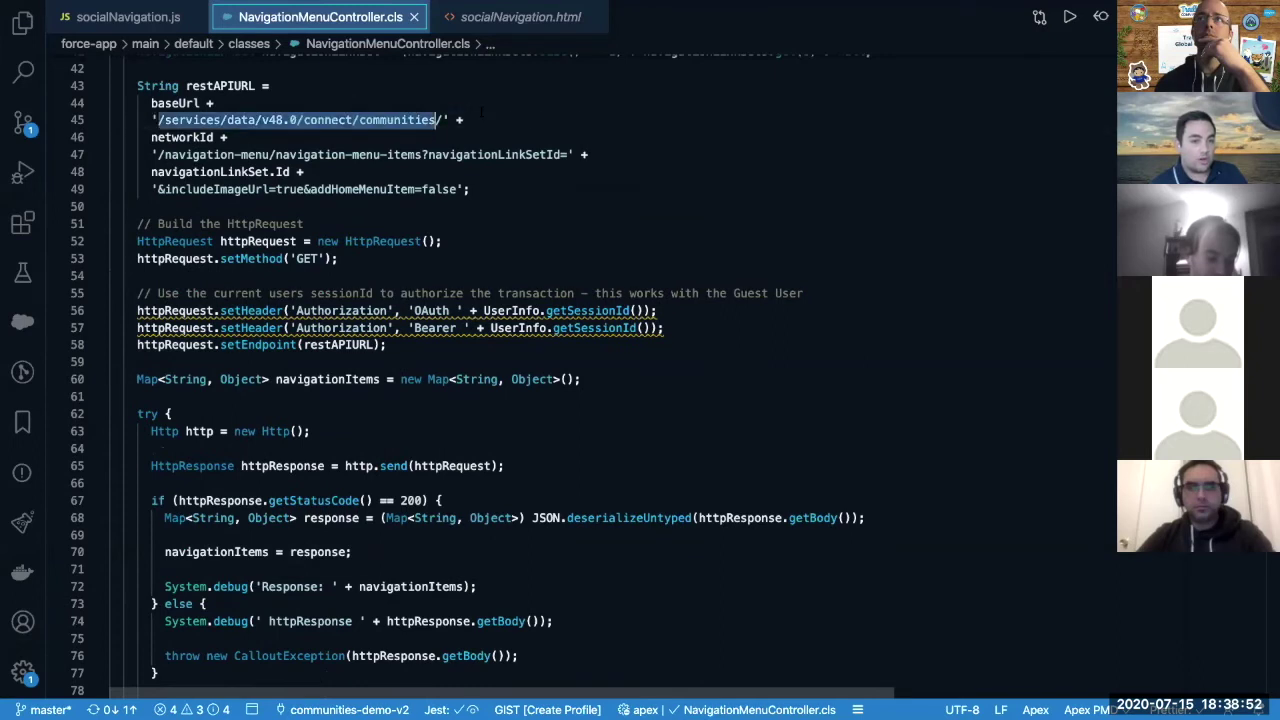
- Examine the Connect REST URL parts and the HTTP callout and response handling in NavigationMenuController.cls
{"action": "double_click", "coordinate": [330, 120]}
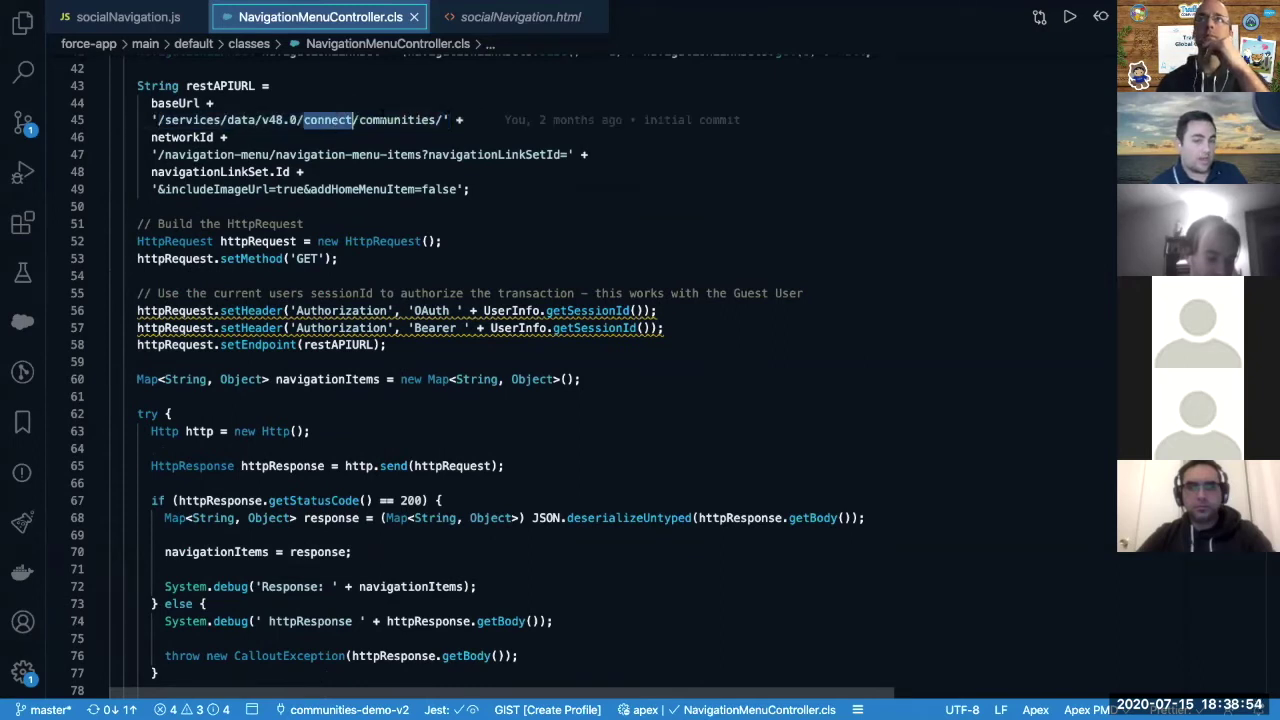
{"action": "double_click", "coordinate": [397, 120]}
{"action": "double_click", "coordinate": [186, 137]}
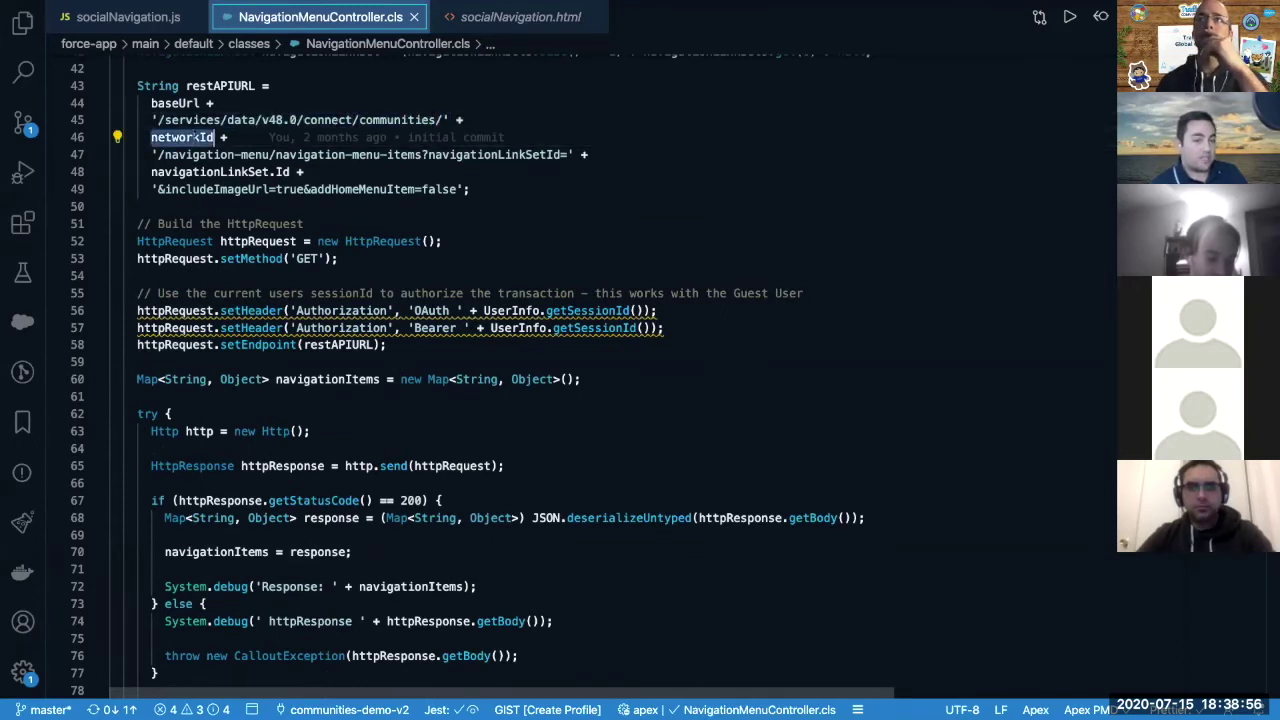
{"action": "left_click_drag", "start_coordinate": [158, 155], "coordinate": [418, 155]}
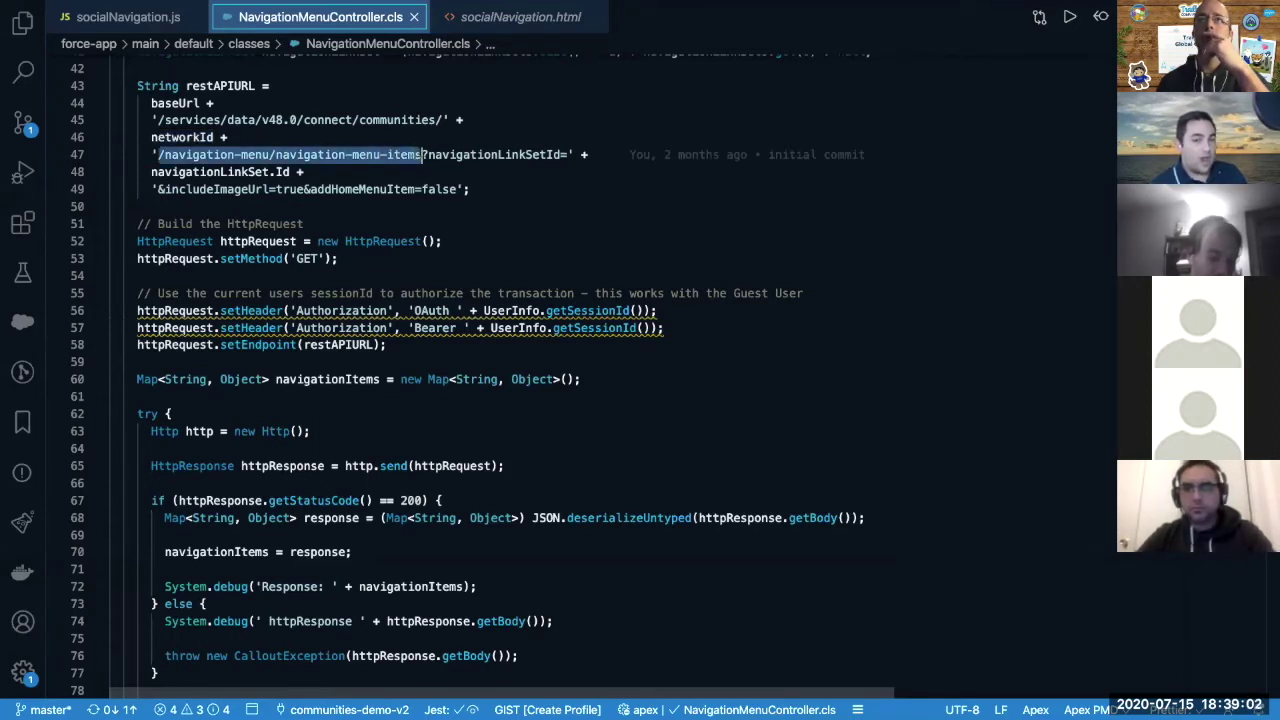
{"action": "left_click_drag", "start_coordinate": [165, 189], "coordinate": [464, 189]}
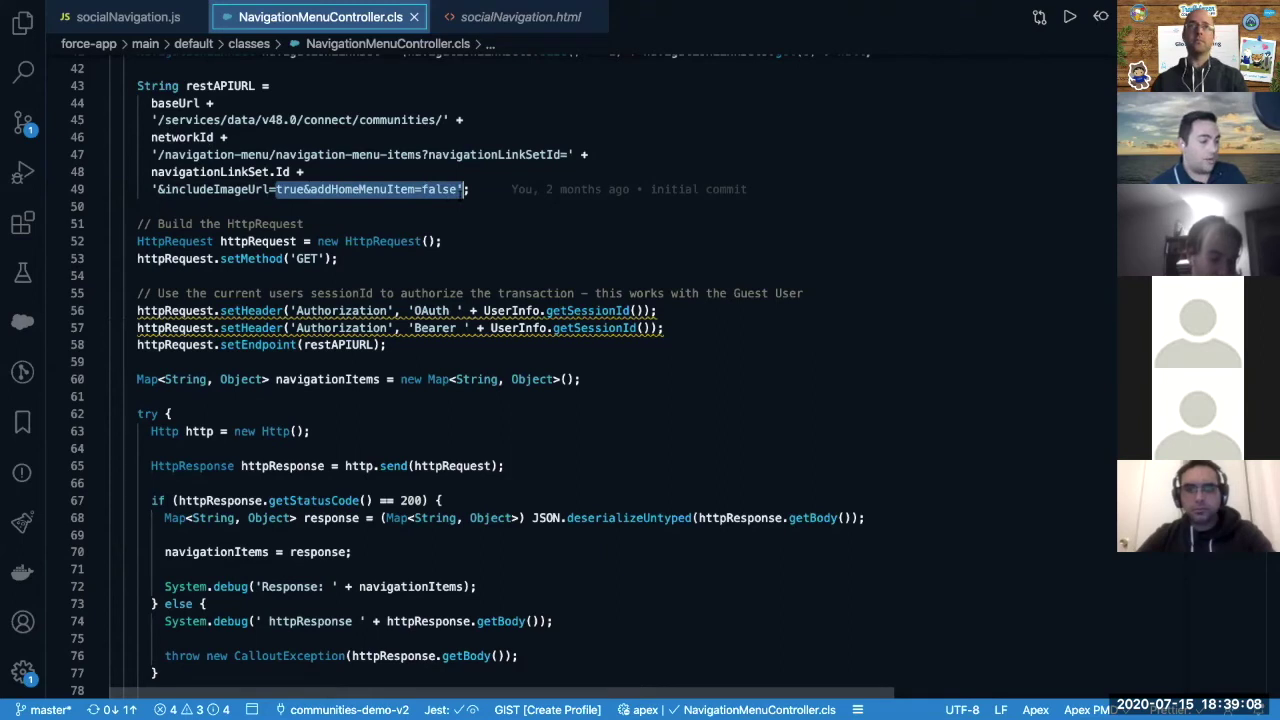
{"action": "scroll", "coordinate": [457, 376], "scroll_direction": "down", "scroll_amount": 3}
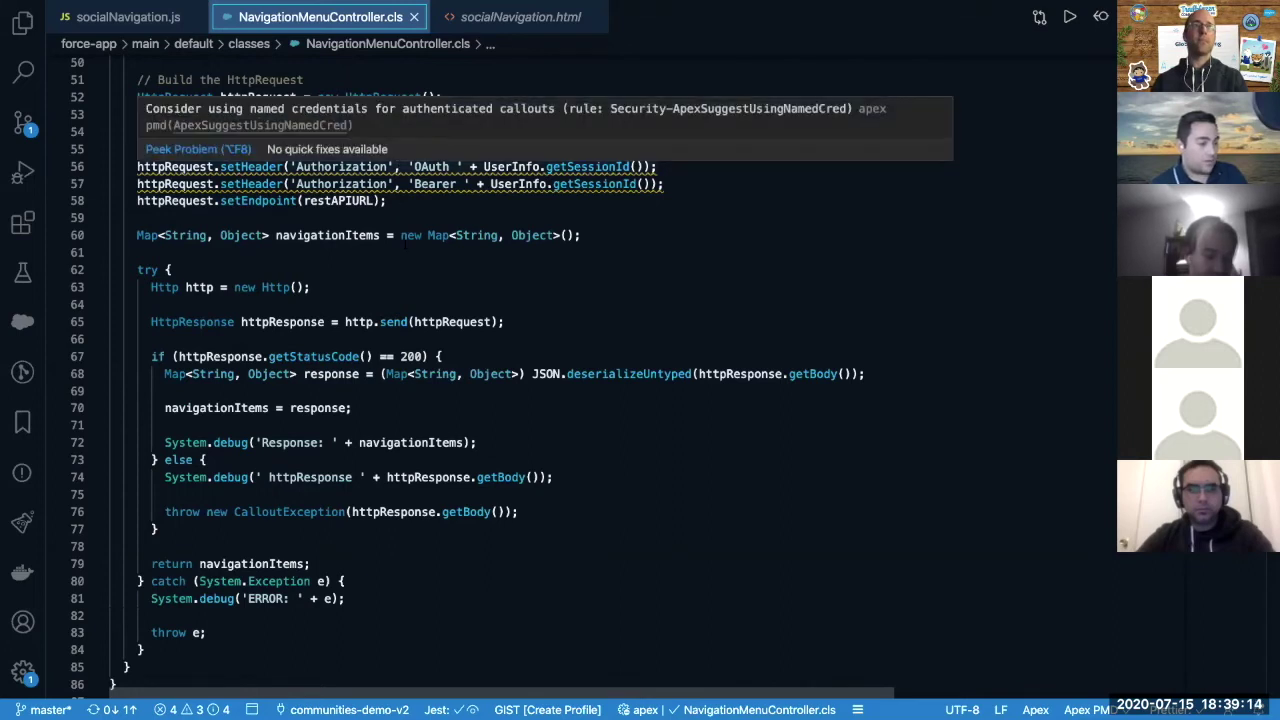
{"action": "scroll", "coordinate": [433, 211], "scroll_direction": "down", "scroll_amount": 2}
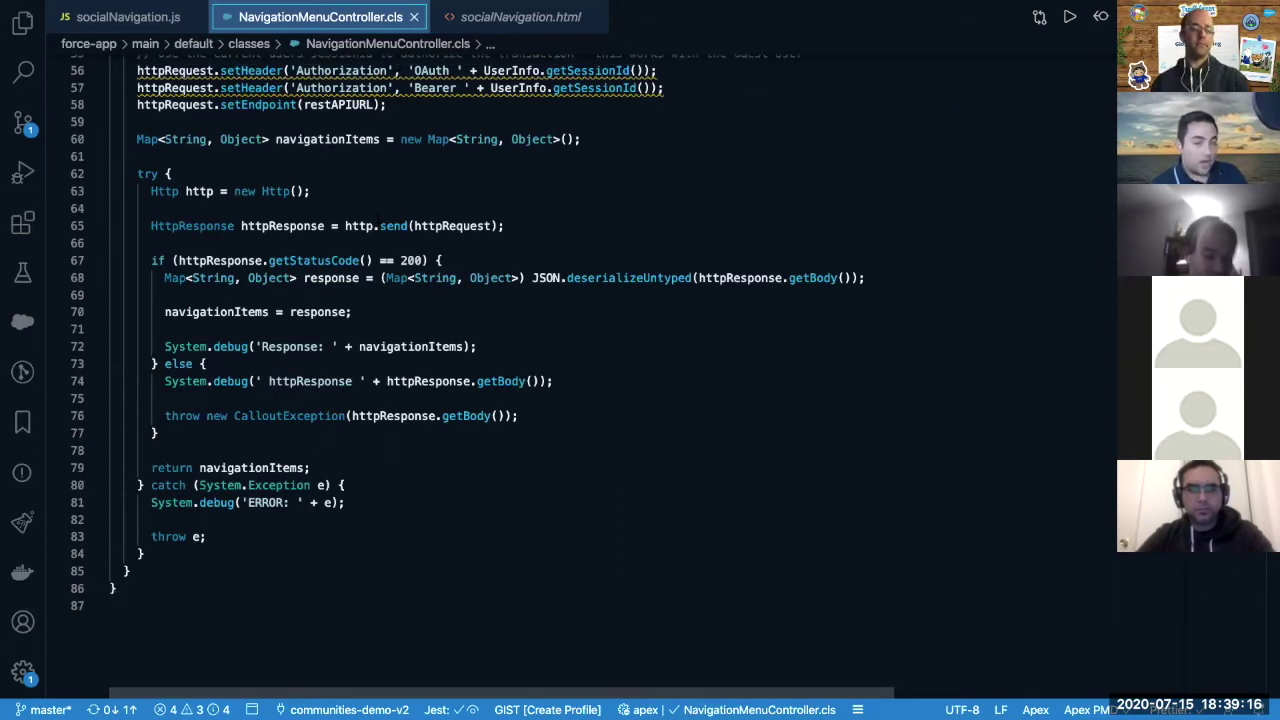
{"action": "scroll", "coordinate": [381, 224], "scroll_direction": "down", "scroll_amount": 2}
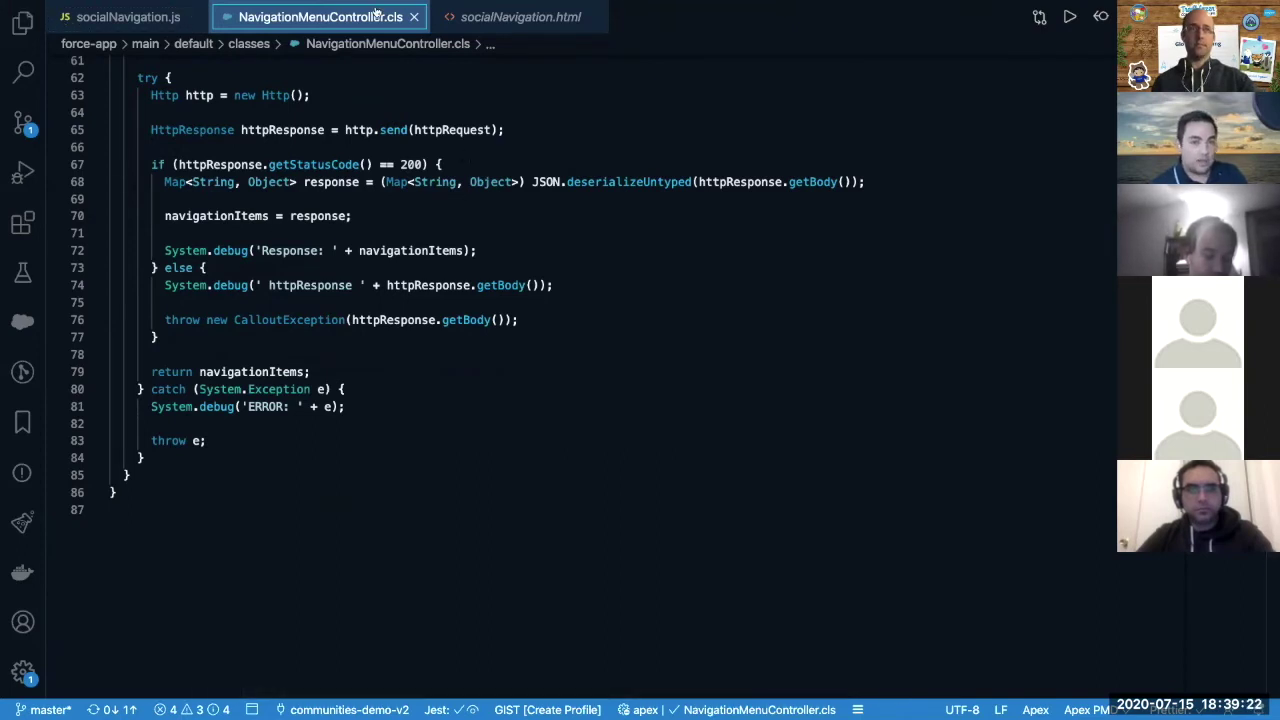
- Open socialNavigation.html and examine the template that loops over the menu items and renders their images
{"action": "left_click", "coordinate": [483, 17]}
{"action": "left_click", "coordinate": [363, 372]}
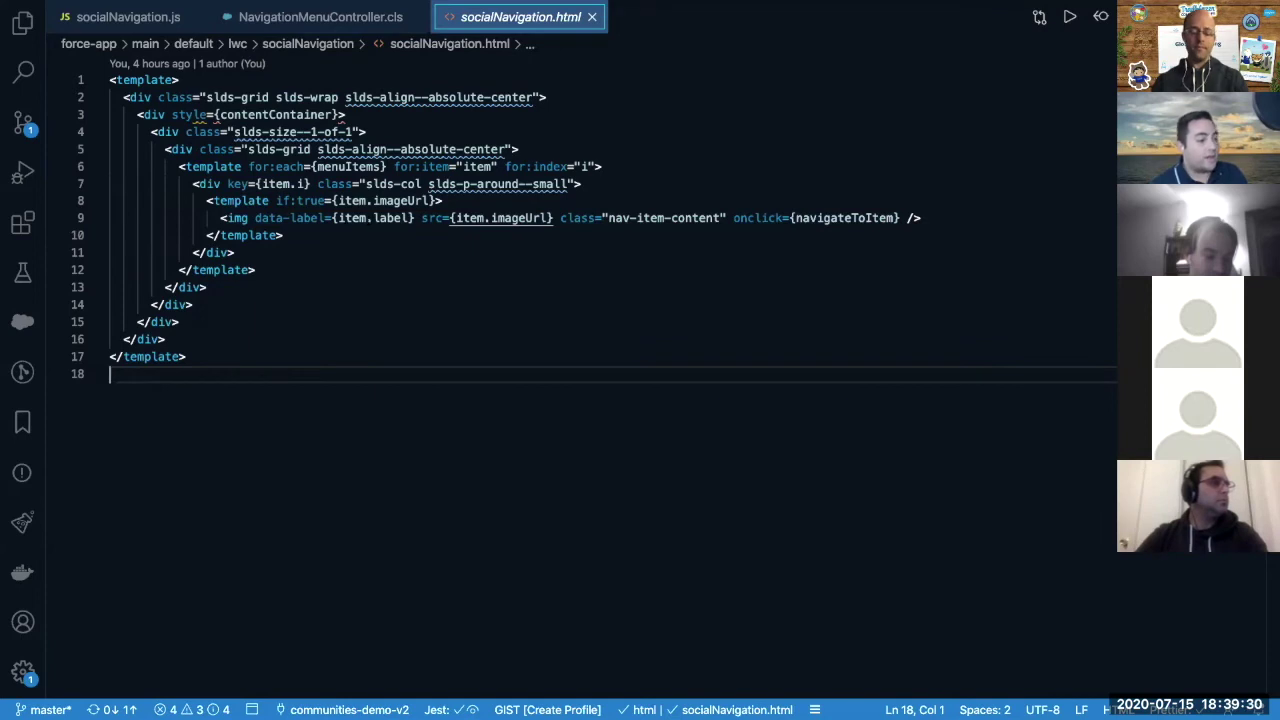
{"action": "left_click", "coordinate": [526, 286]}
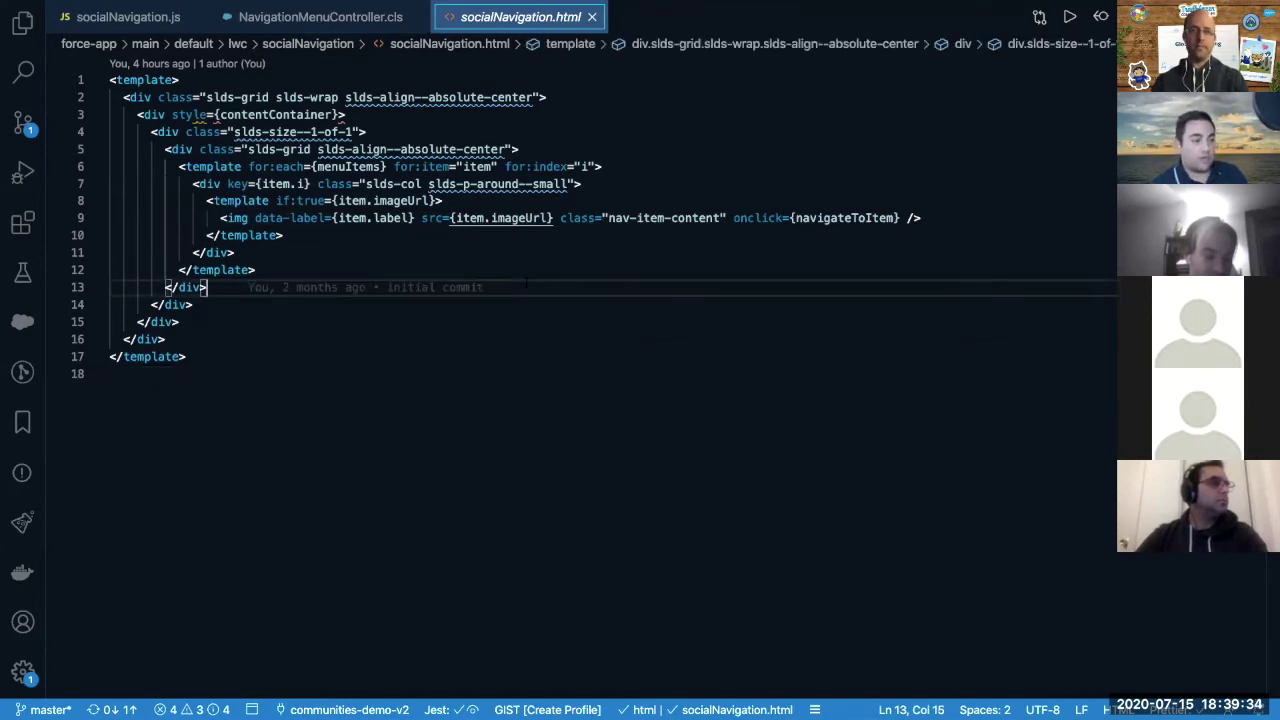
- Switch to Experience Builder in the browser, open the Social Links navigation menu for editing and view its Twitter and Facebook items
{"action": "key", "text": "ctrl+Right"}
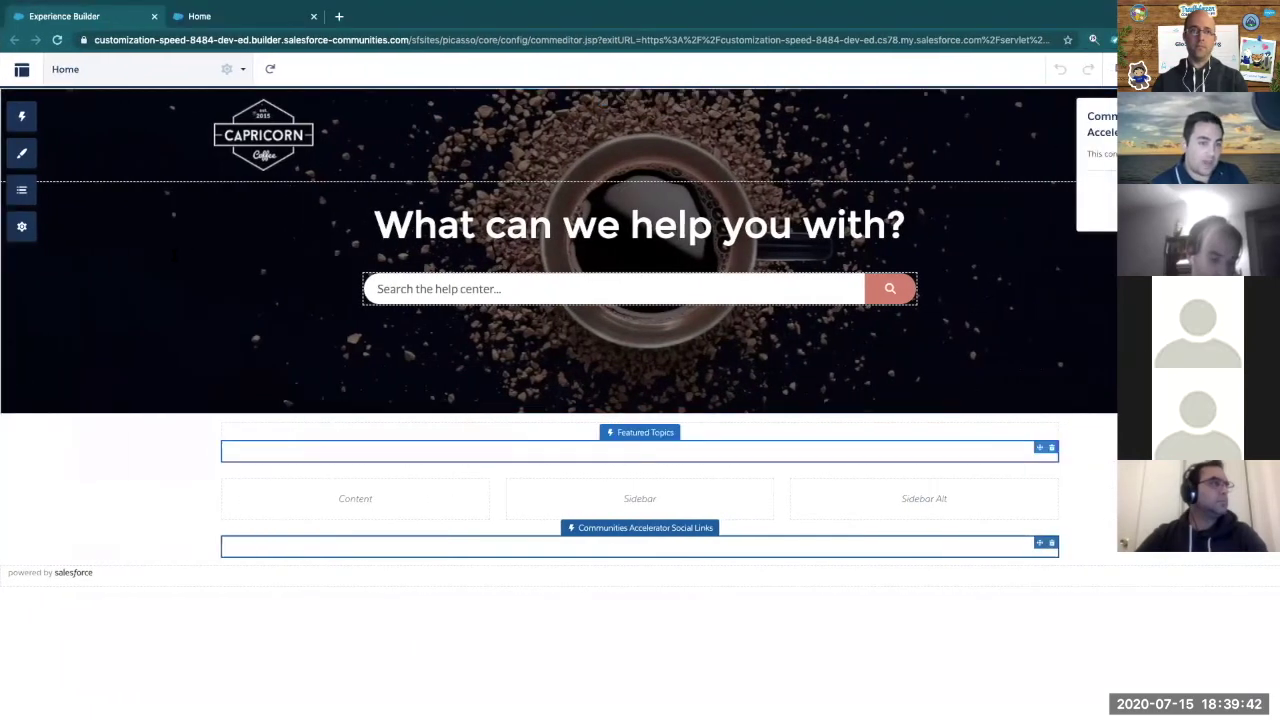
{"action": "left_click", "coordinate": [21, 226]}
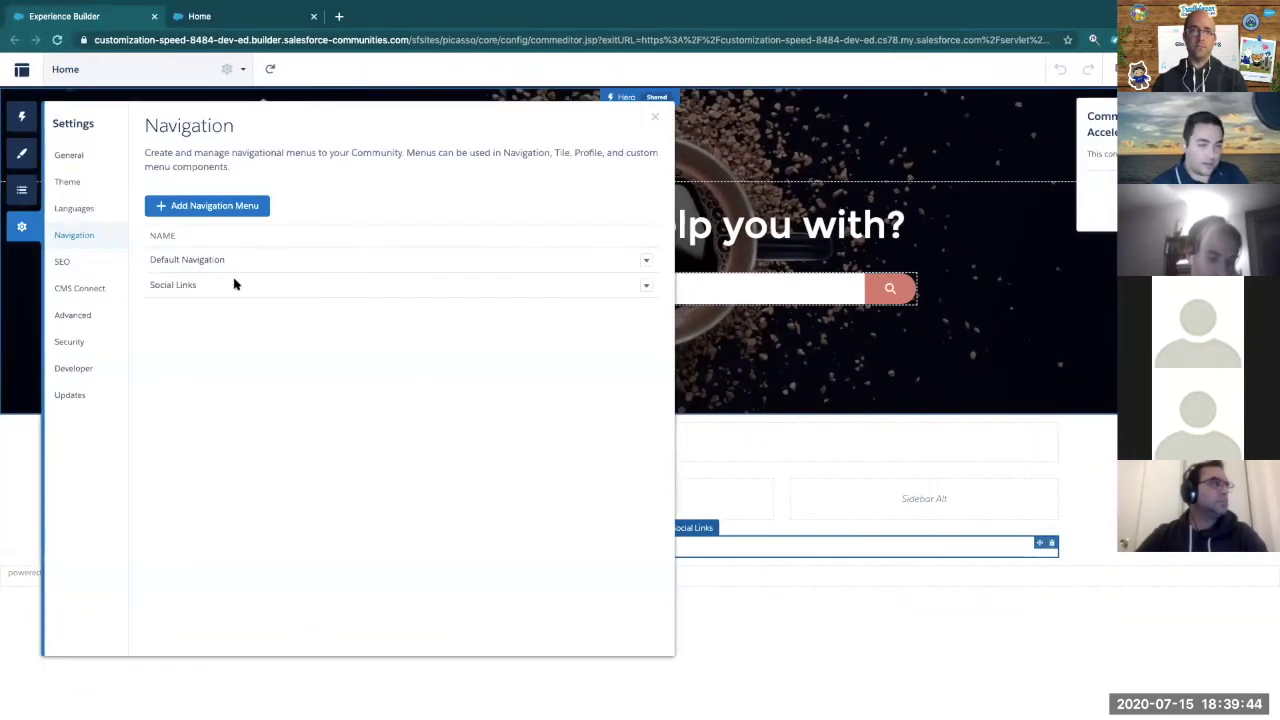
{"action": "left_click", "coordinate": [642, 287]}
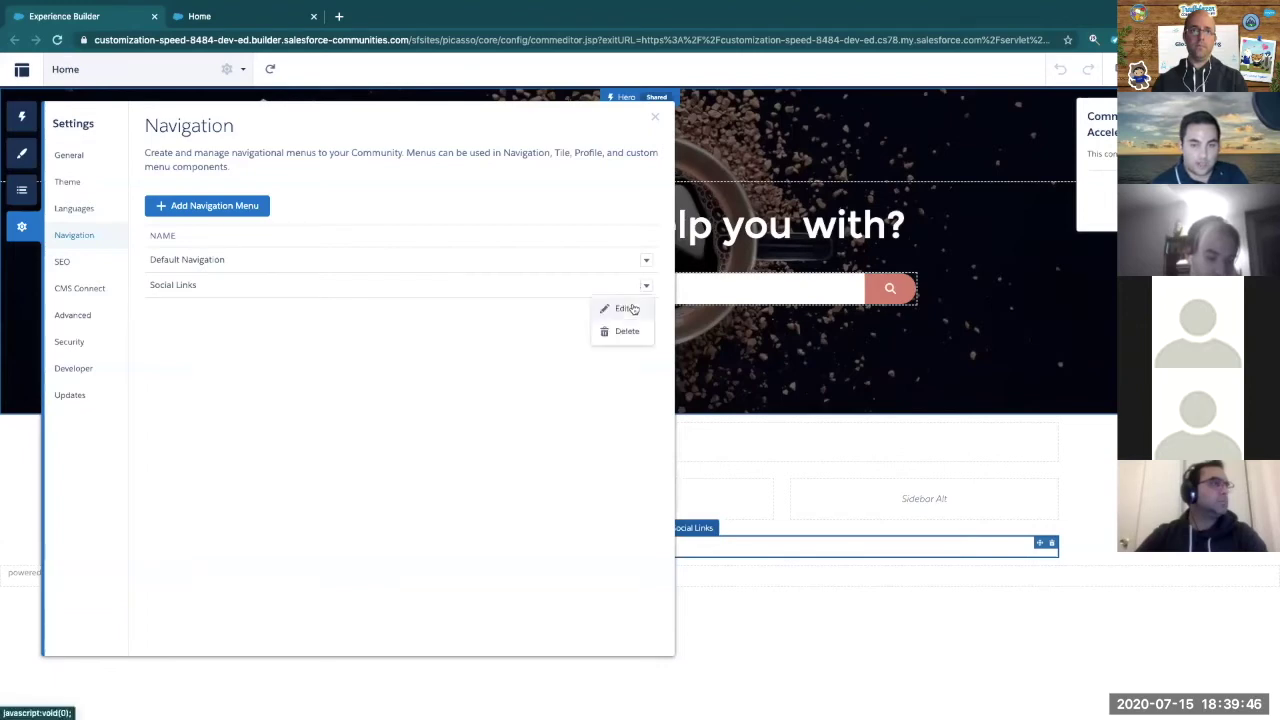
{"action": "left_click", "coordinate": [594, 305]}
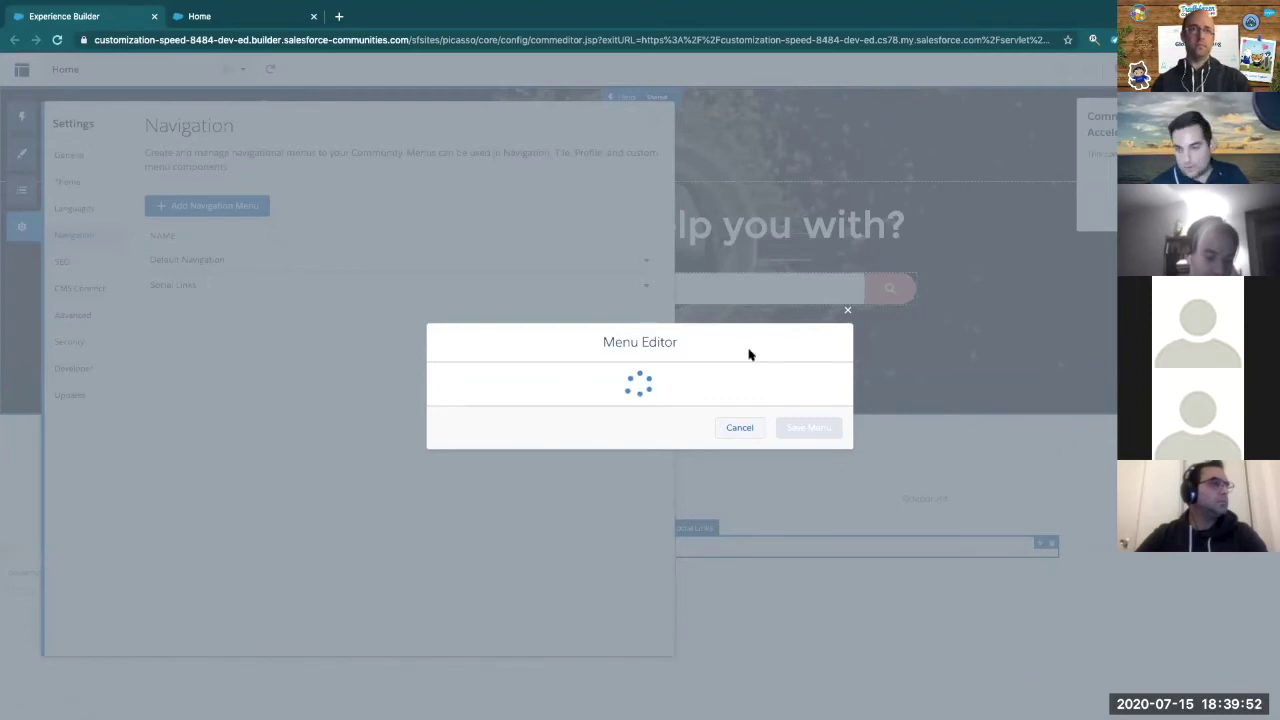
{"action": "left_click", "coordinate": [730, 432]}
{"action": "left_click", "coordinate": [647, 286]}
{"action": "left_click", "coordinate": [624, 306]}
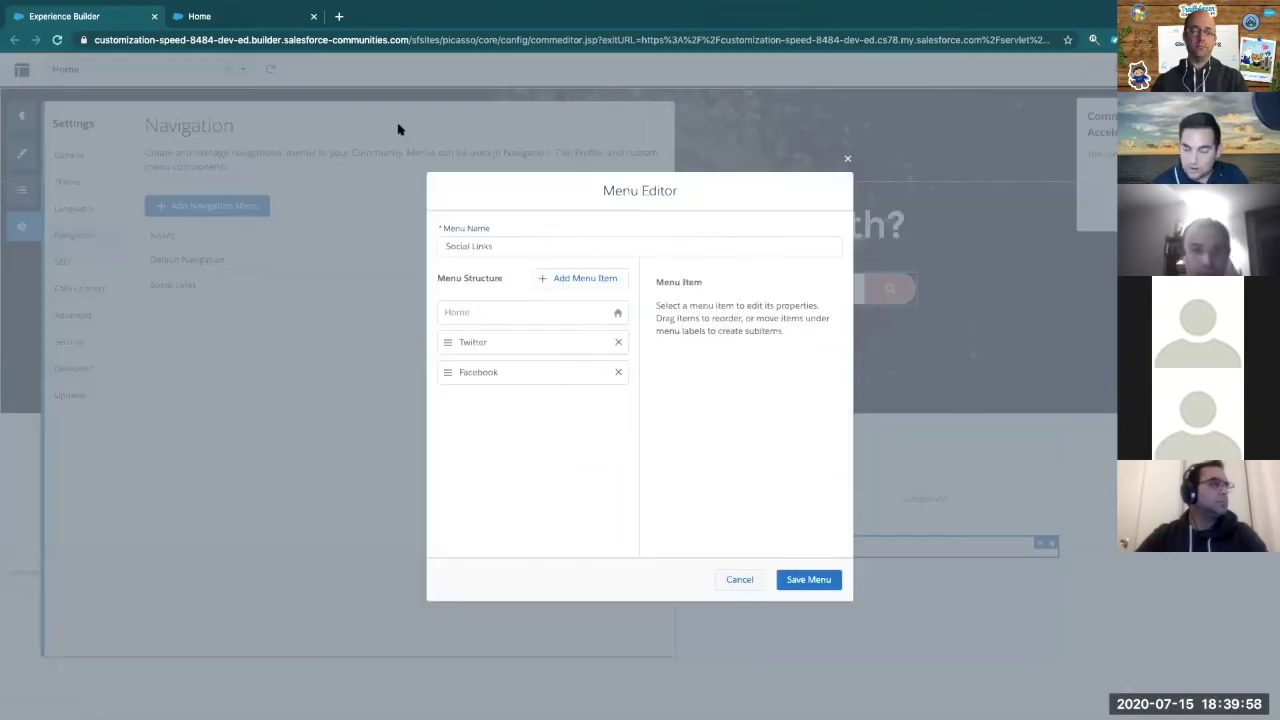
{"action": "left_click", "coordinate": [491, 345]}
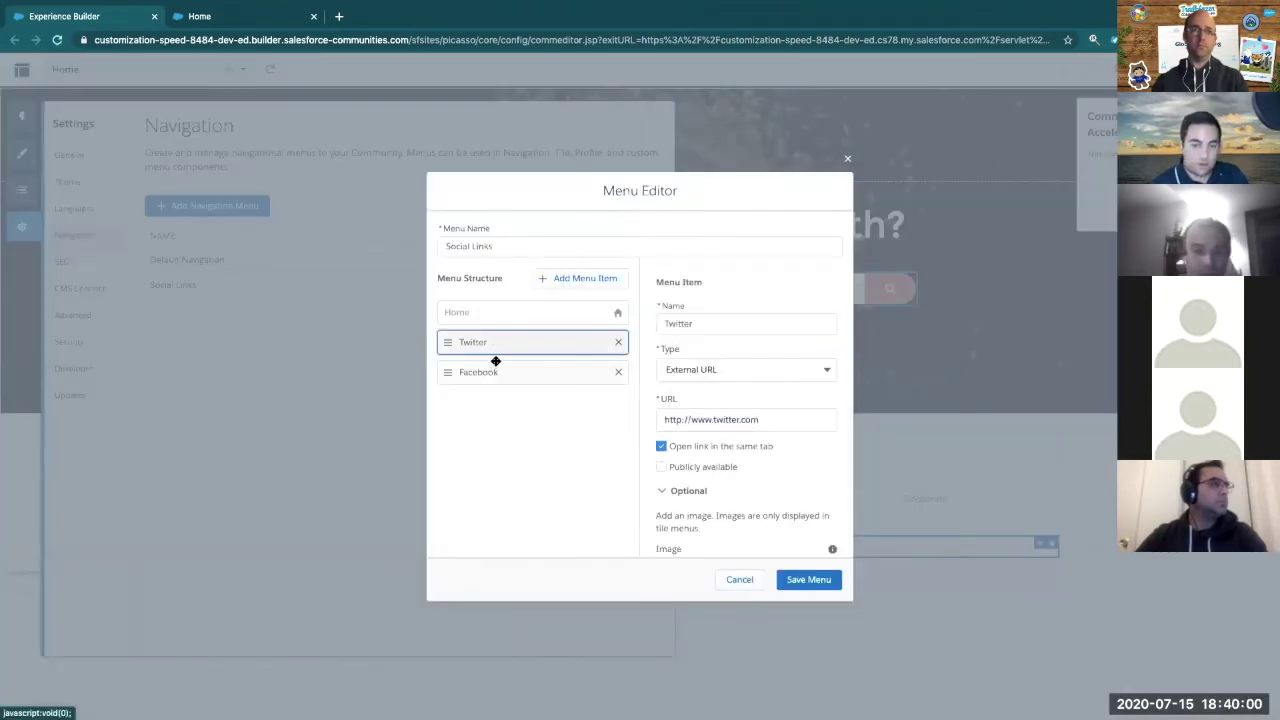
{"action": "left_click", "coordinate": [495, 368]}
- Add a new menu item named Linkedin to the Social Links menu
{"action": "left_click", "coordinate": [562, 281]}
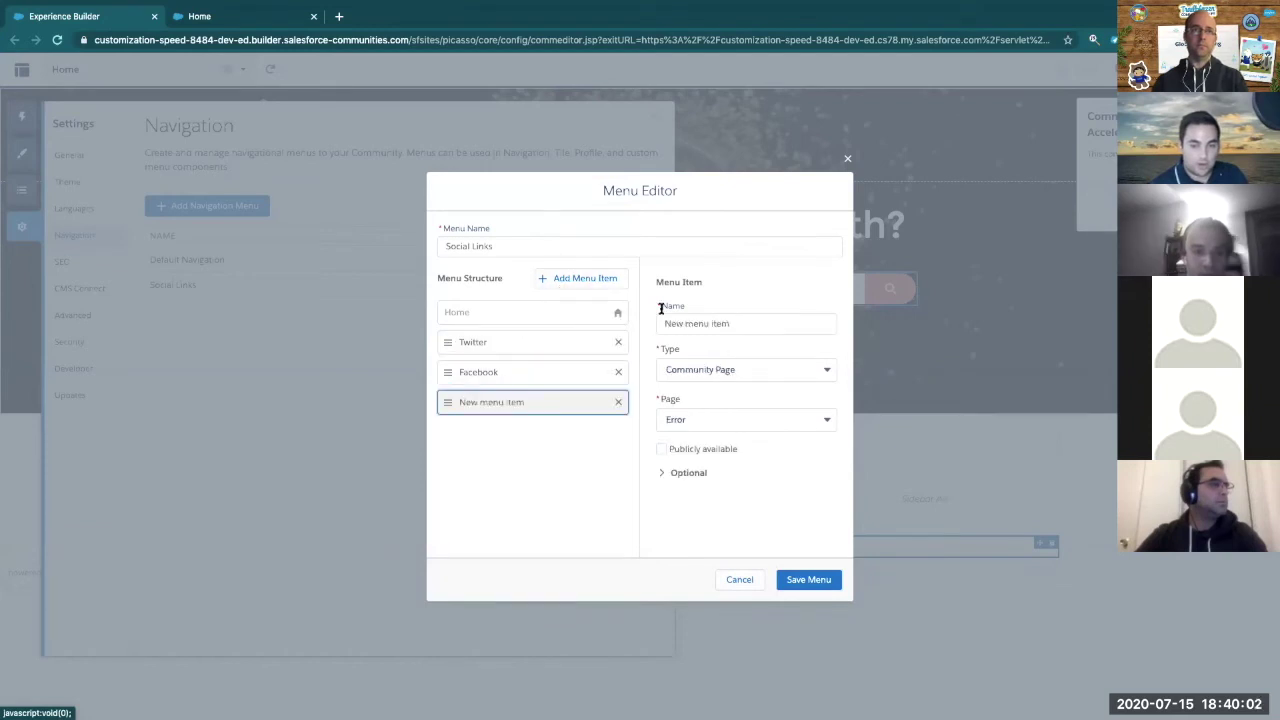
{"action": "left_click", "coordinate": [708, 323]}
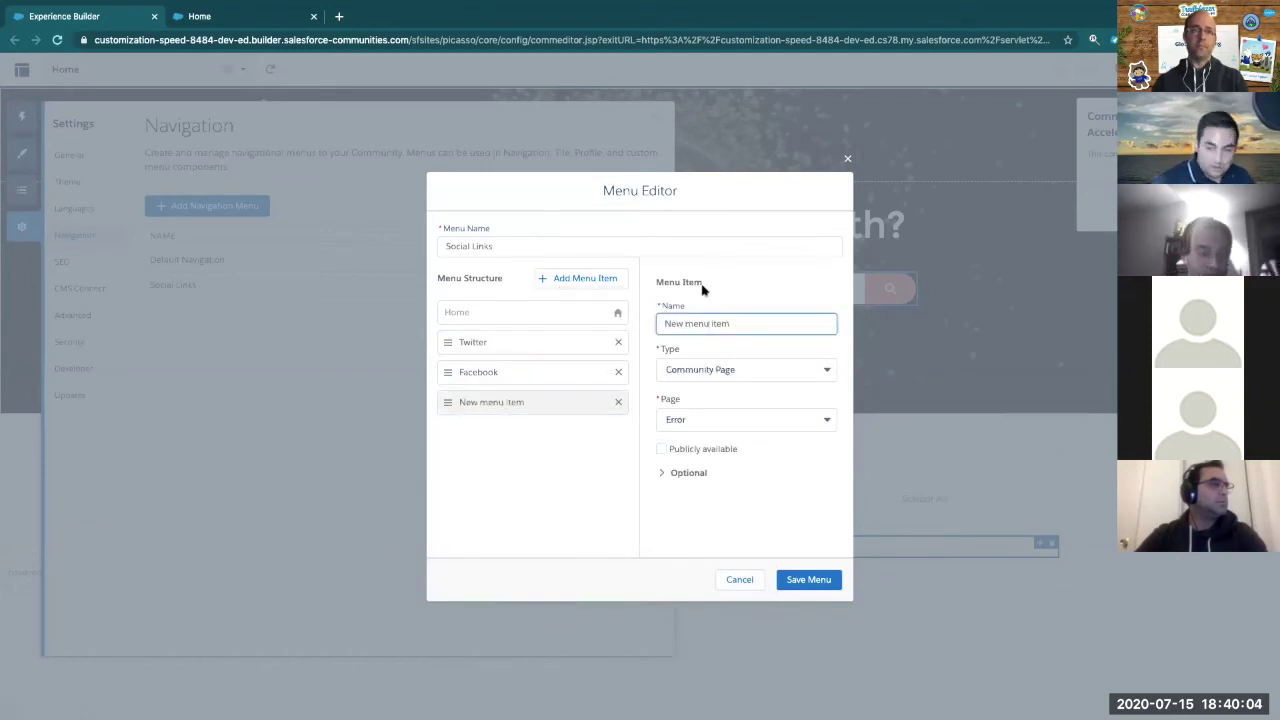
{"action": "triple_click", "coordinate": [706, 323]}
{"action": "type", "text": "Linkedin"}
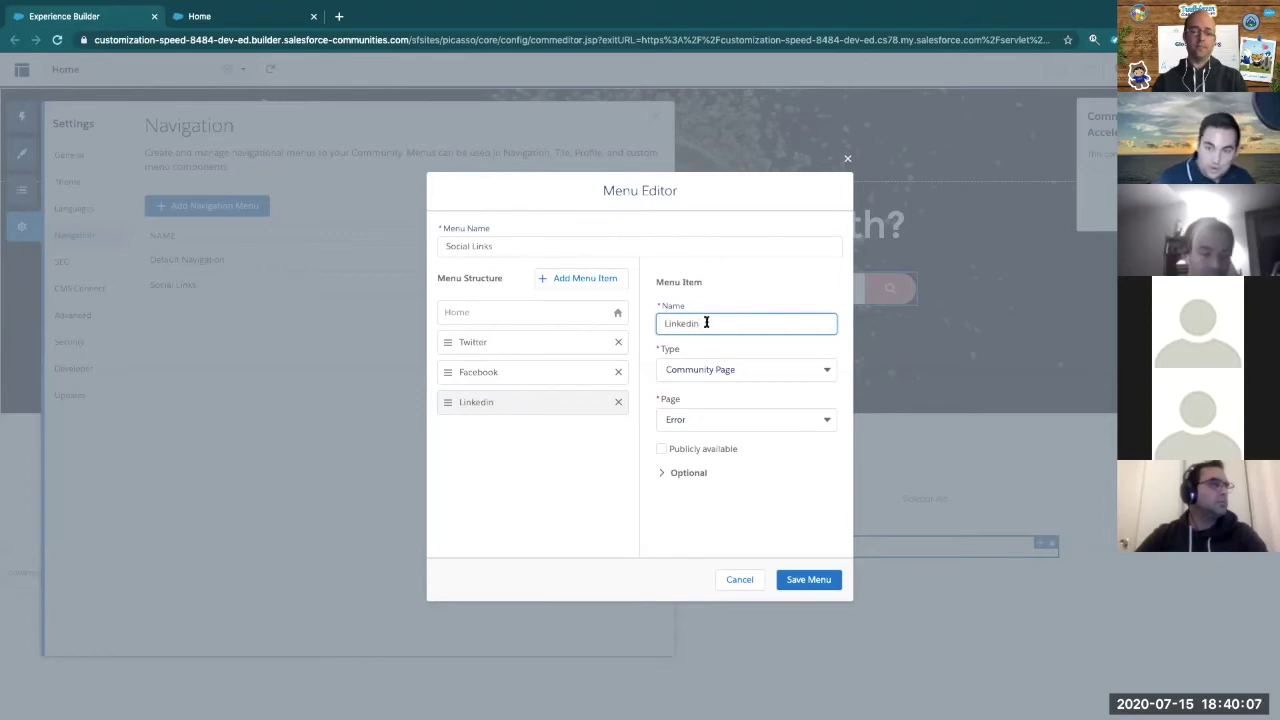
{"action": "left_click", "coordinate": [734, 368]}
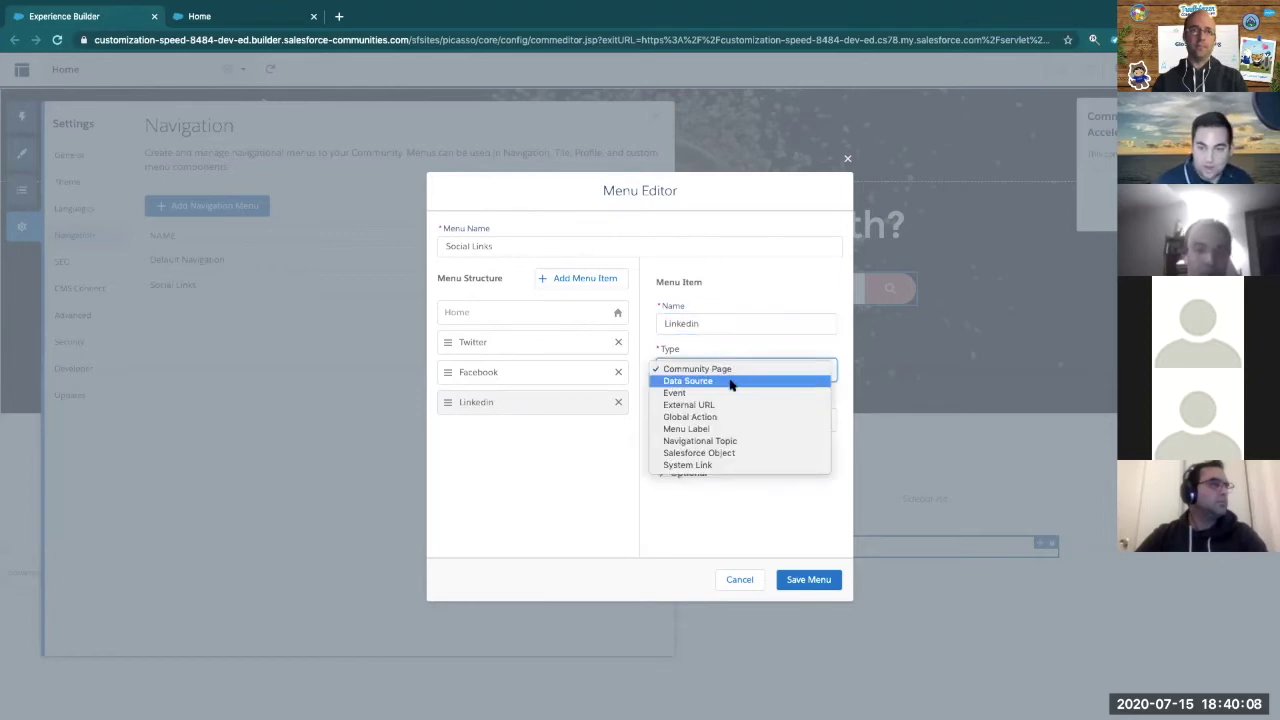
{"action": "left_click", "coordinate": [727, 405]}
{"action": "left_click", "coordinate": [723, 420]}
{"action": "type", "text": "www.linkedin.com"}
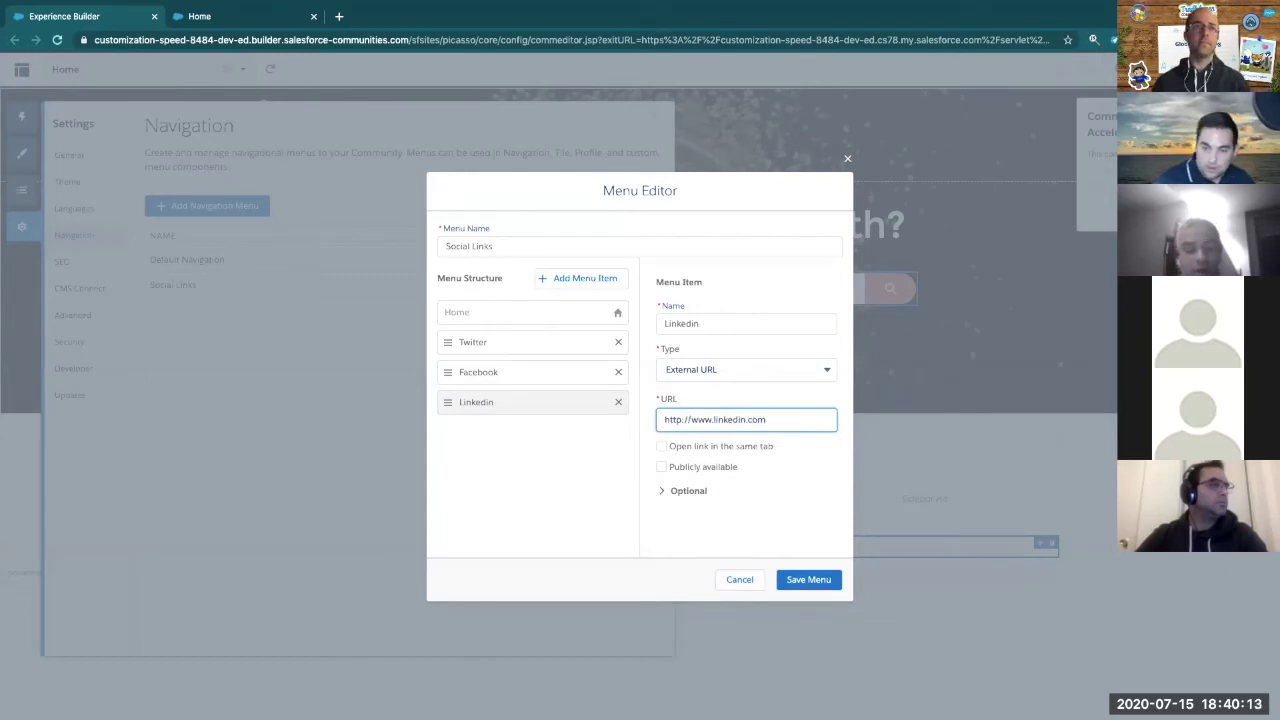
{"action": "left_click", "coordinate": [746, 449]}
- Open the image selection for the Linkedin menu item from its optional settings
{"action": "left_click", "coordinate": [712, 490]}
{"action": "scroll", "coordinate": [743, 460], "scroll_direction": "down", "scroll_amount": 2}
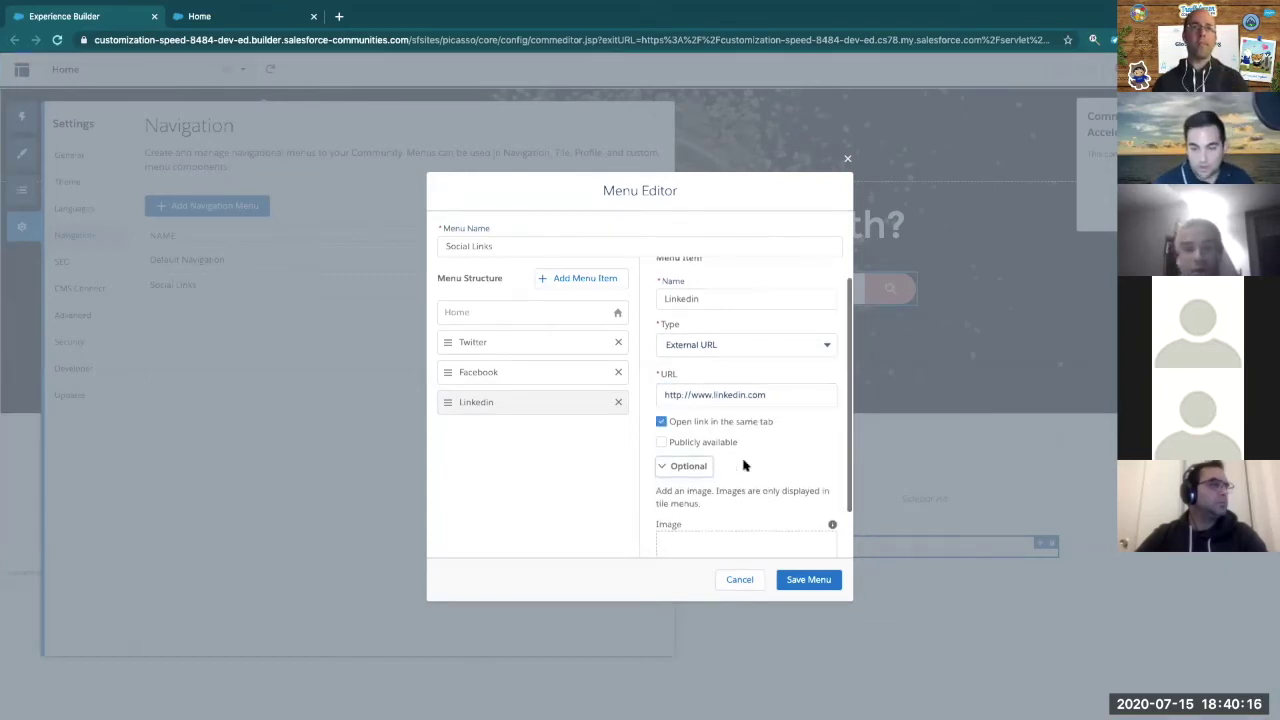
{"action": "left_click", "coordinate": [748, 505]}
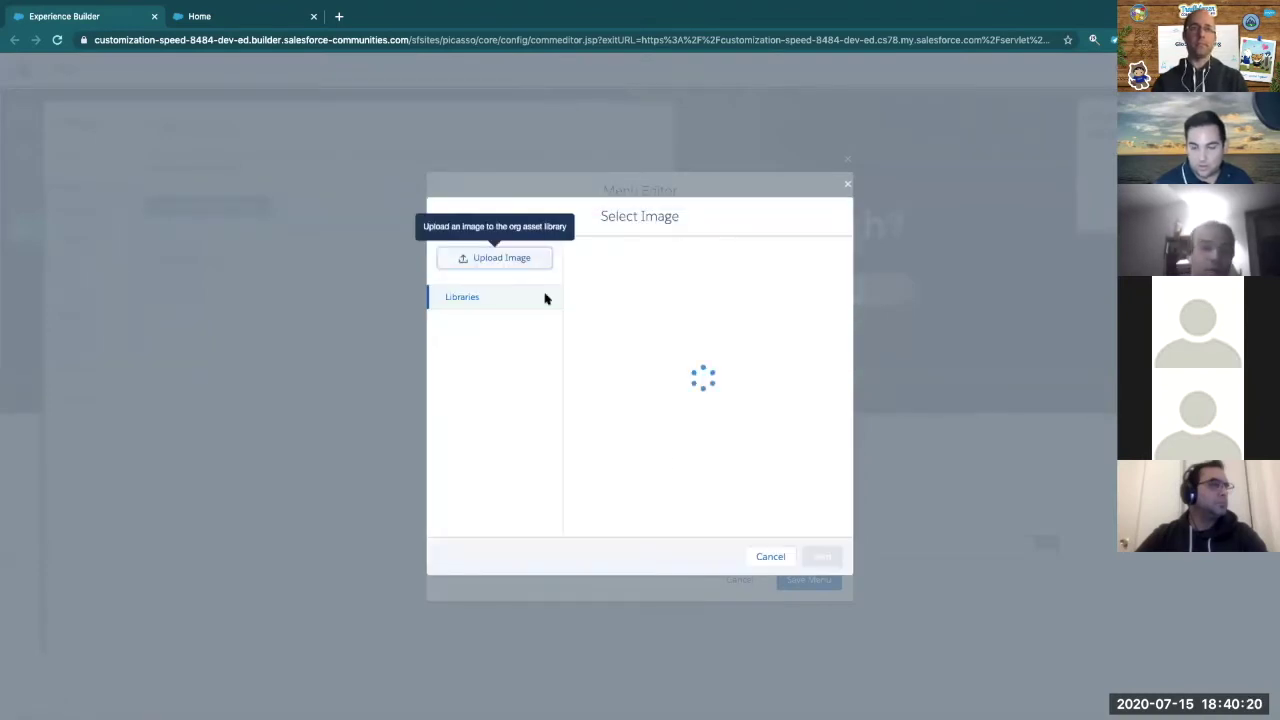
{"action": "left_click", "coordinate": [813, 12]}
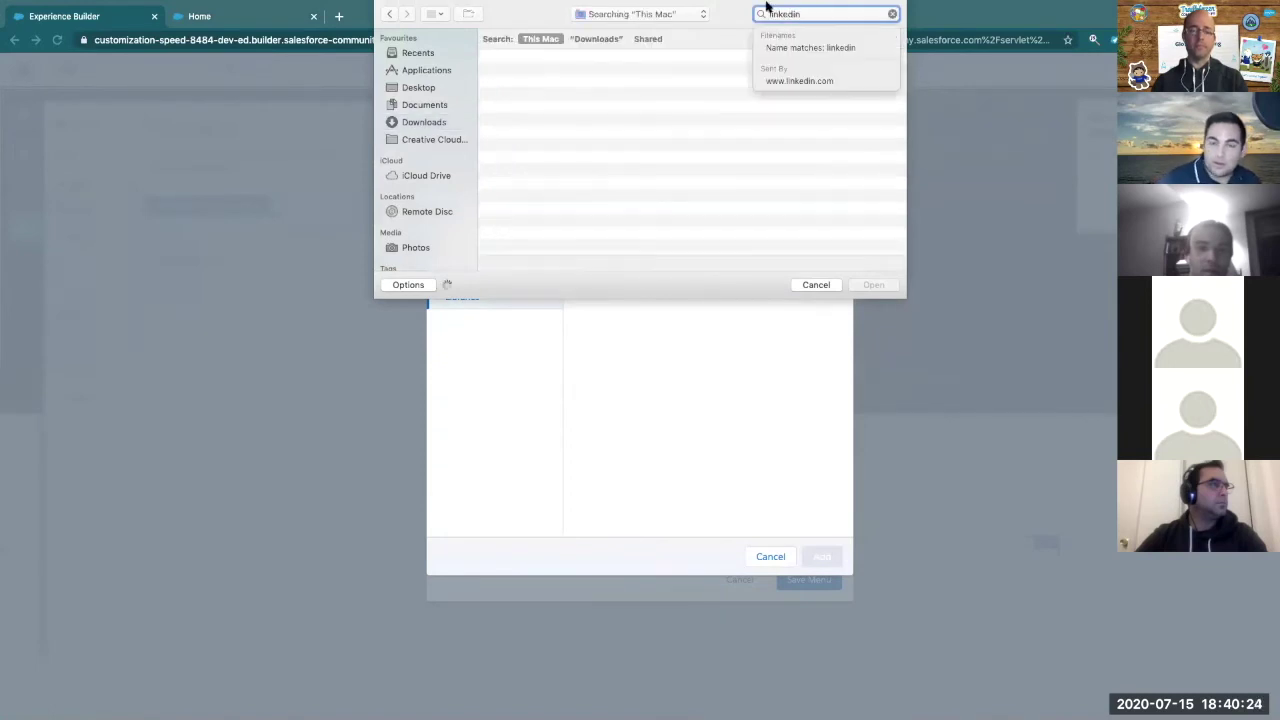
{"action": "left_click", "coordinate": [565, 92]}
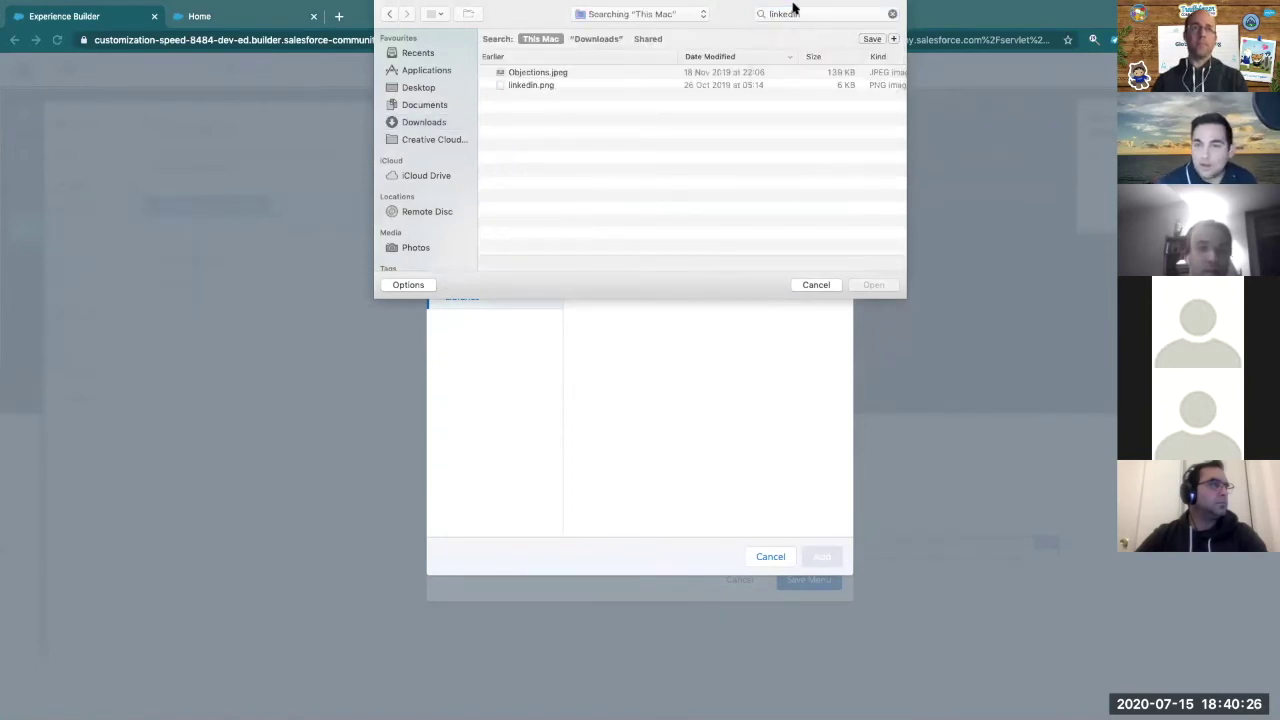
{"action": "left_click", "coordinate": [812, 285]}
- Assign the library image twitter (2) to the Linkedin menu item and save the menu
{"action": "left_click", "coordinate": [660, 250]}
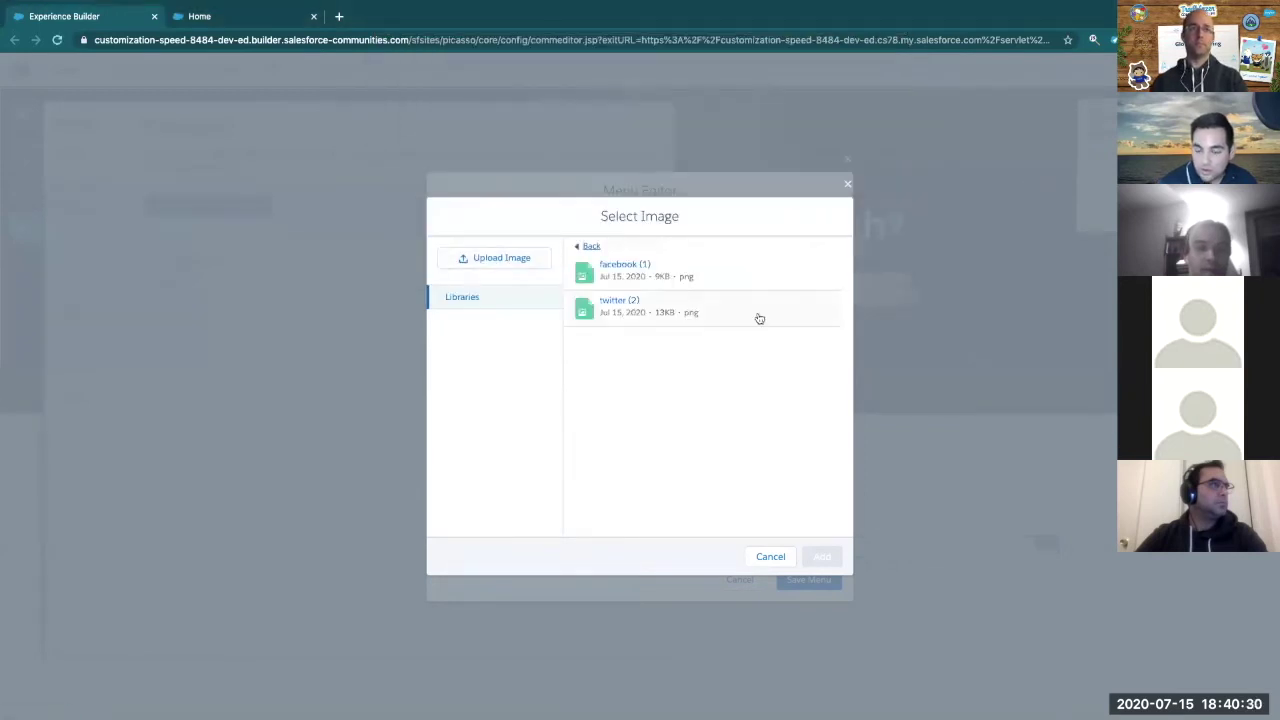
{"action": "left_click", "coordinate": [605, 306]}
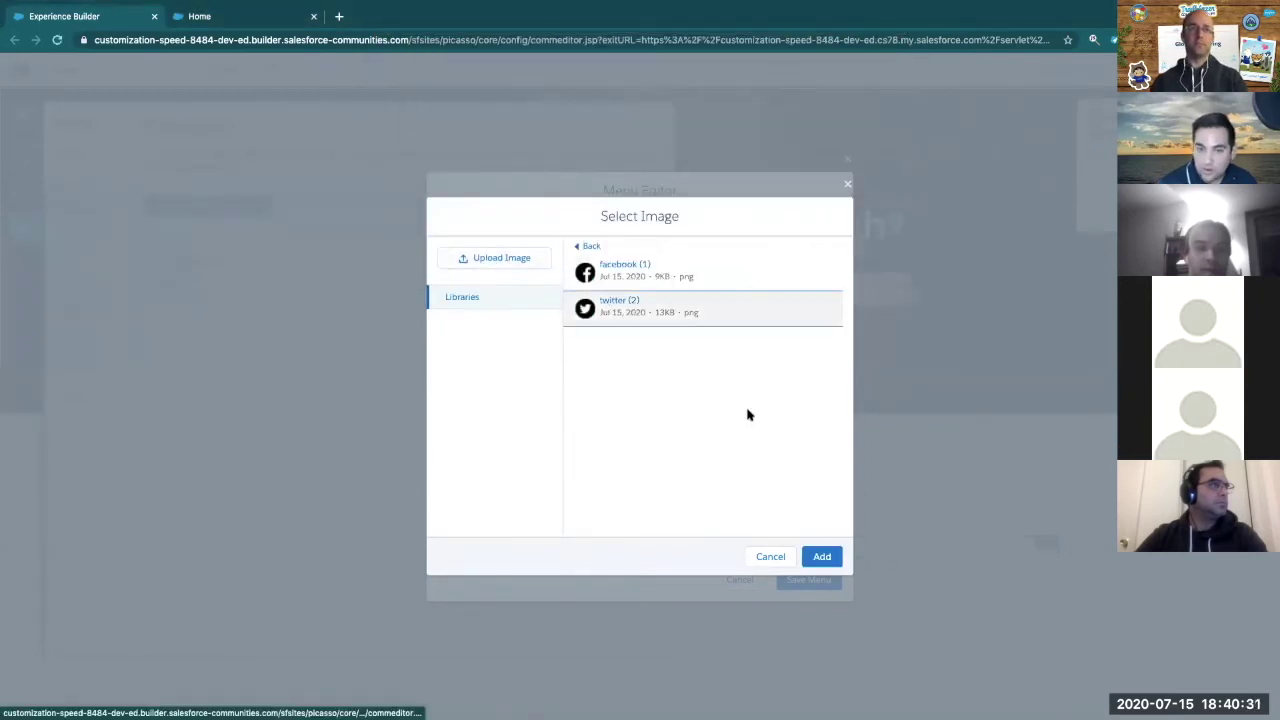
{"action": "left_click", "coordinate": [826, 556]}
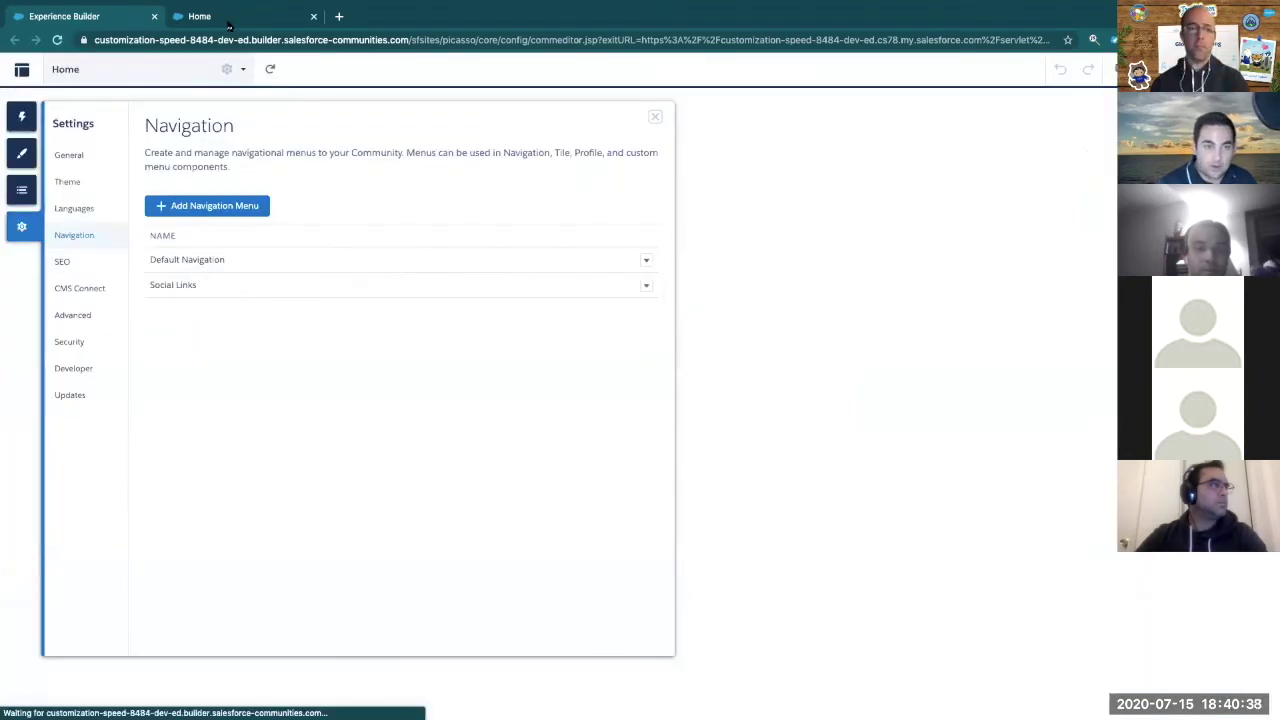
- Publish the menu changes from Experience Builder and check the social icons on the live Home page
{"action": "left_click", "coordinate": [229, 26]}
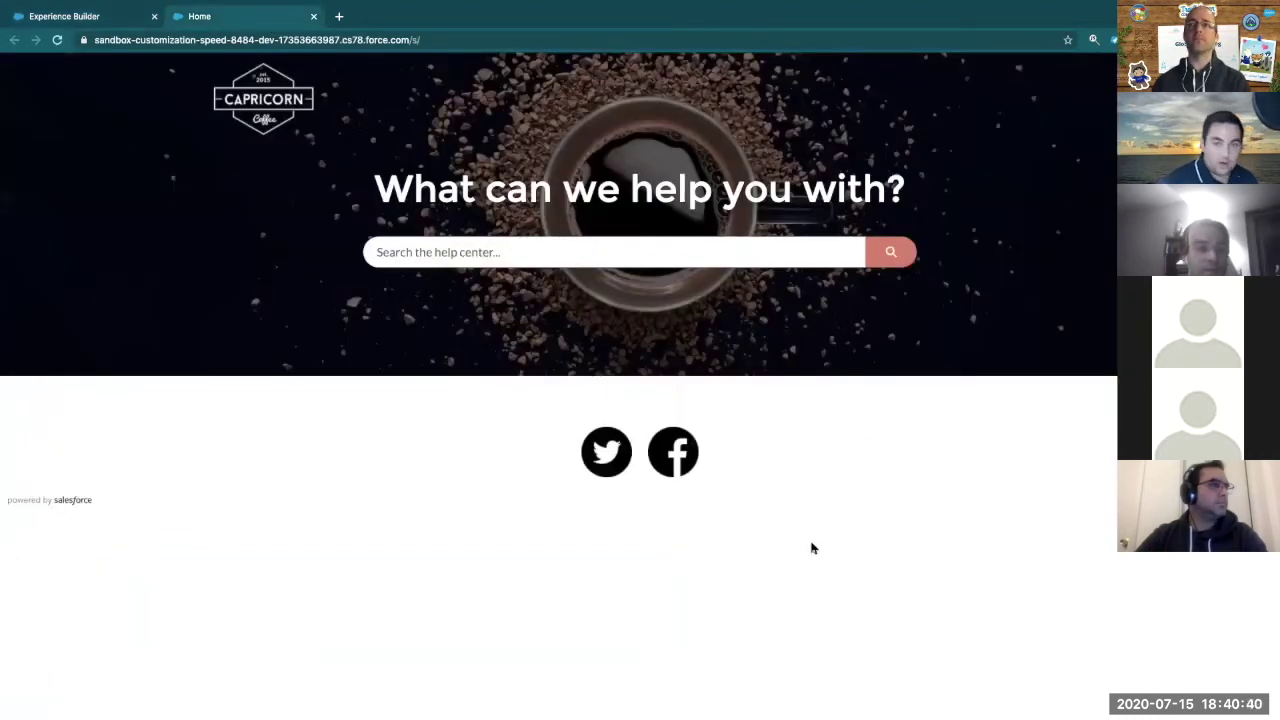
{"action": "key", "text": "super+r"}
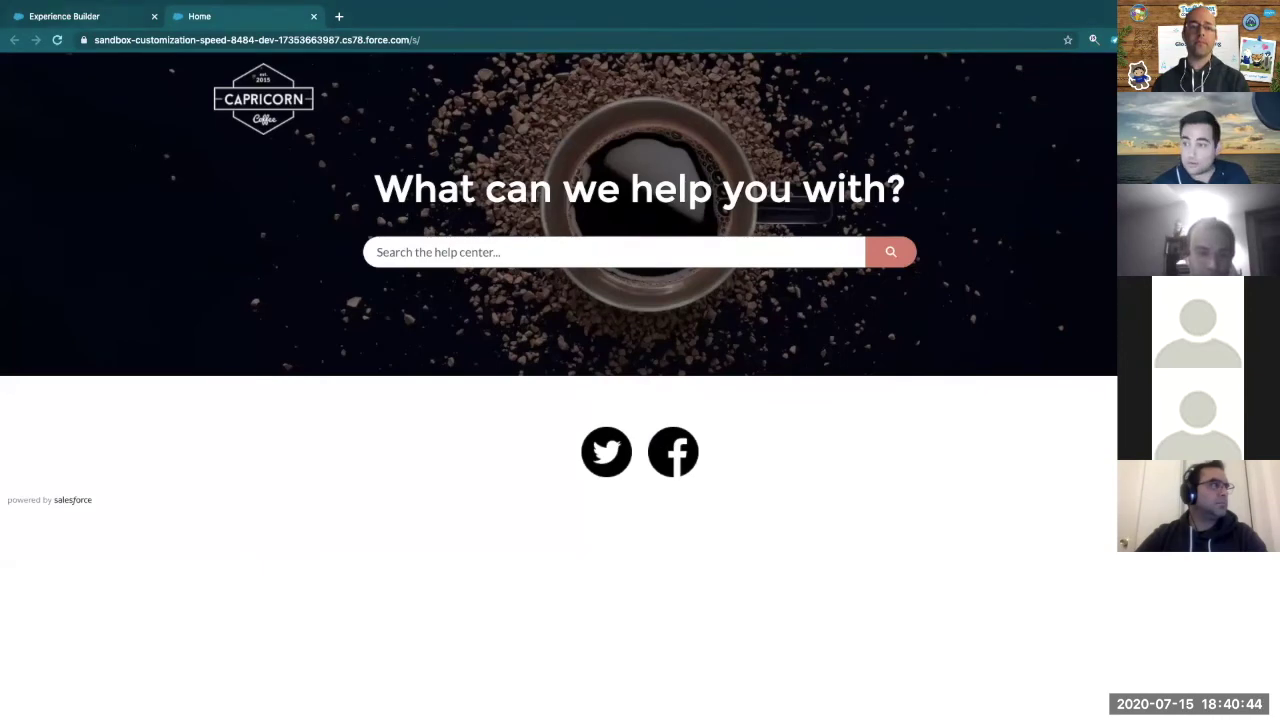
{"action": "left_click", "coordinate": [84, 16]}
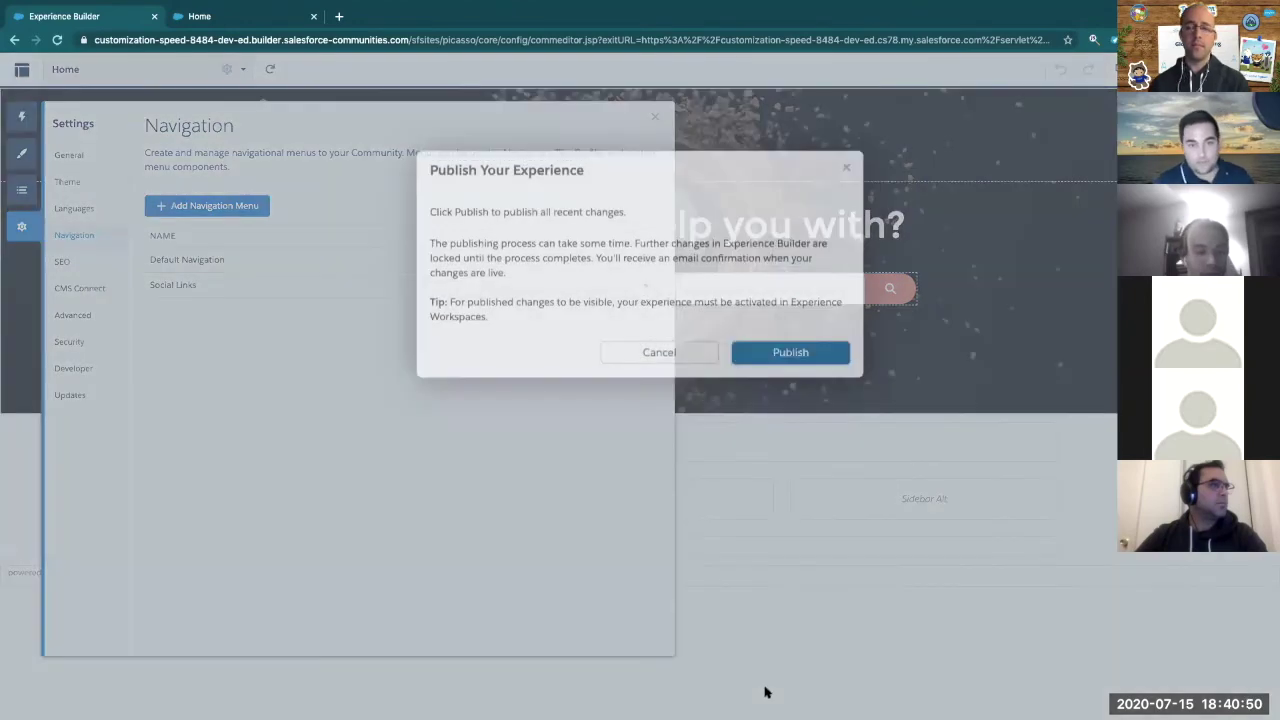
{"action": "key", "text": "ctrl+Tab"}
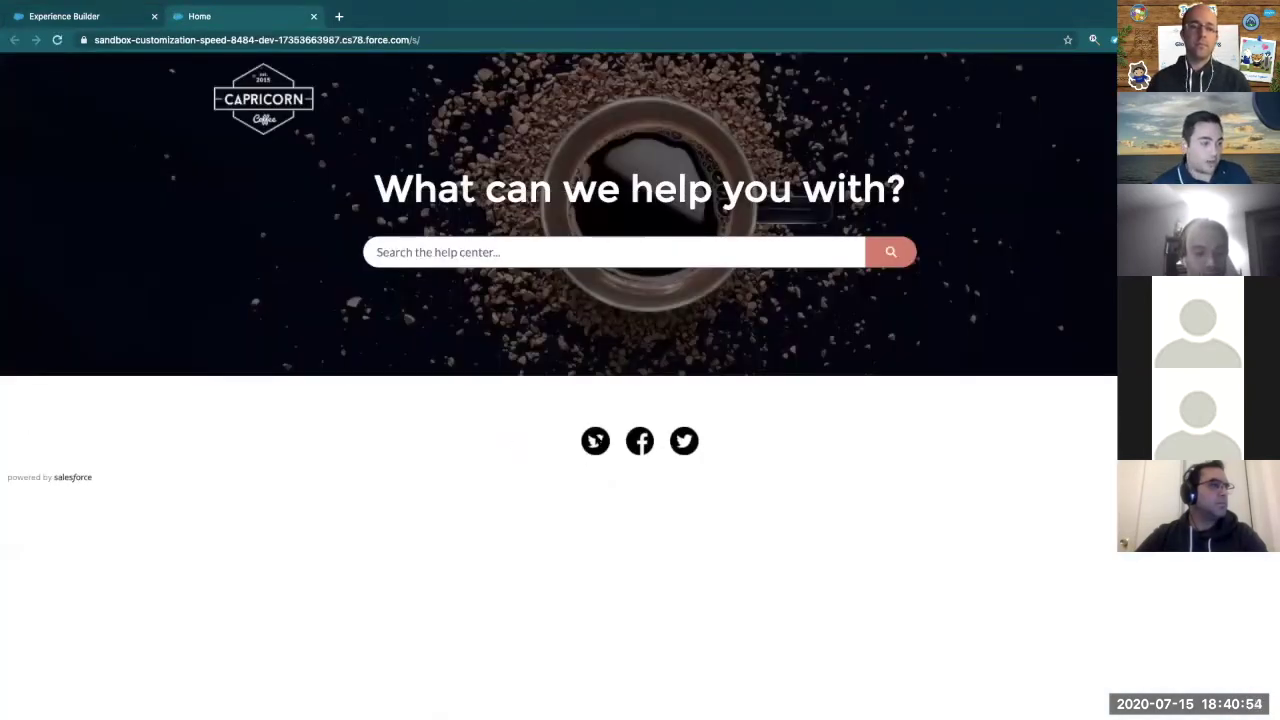
- Inspect the live page's completed Lightning actions and expand the parameters of the ApexActionController execute action, including its nested params
{"action": "right_click", "coordinate": [840, 437]}
{"action": "left_click", "coordinate": [960, 637]}
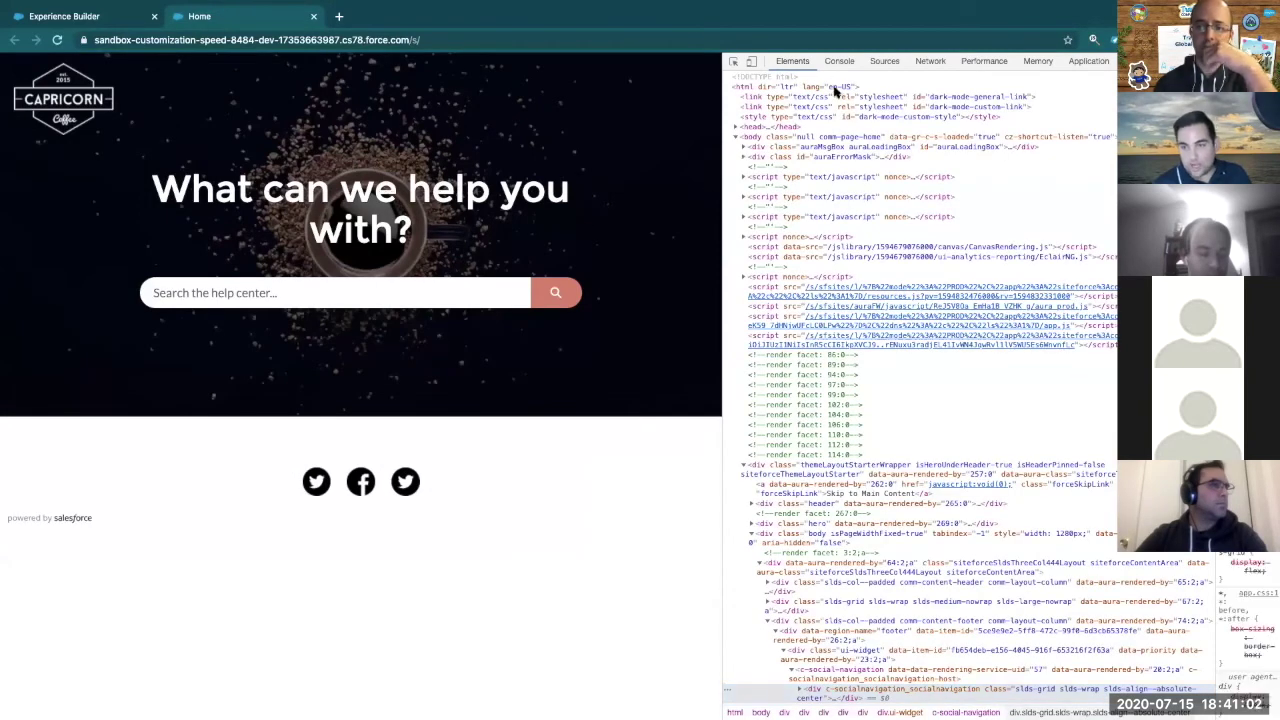
{"action": "left_click", "coordinate": [1145, 61]}
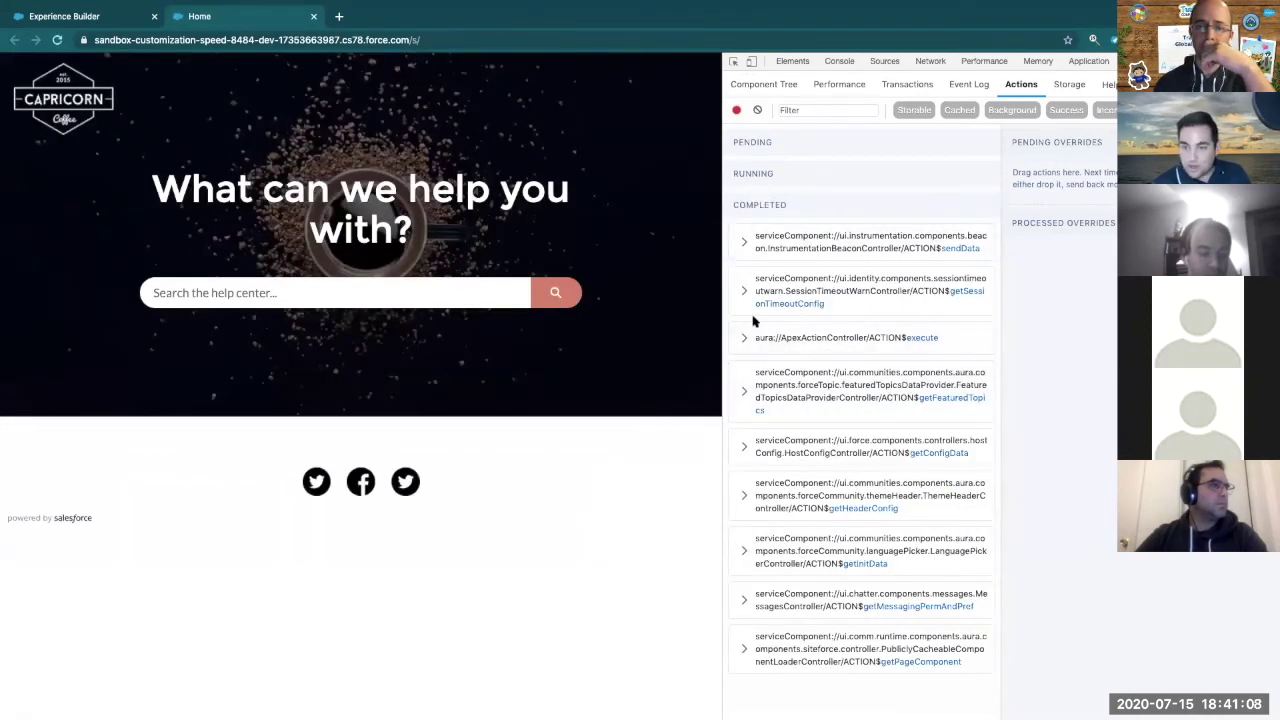
{"action": "left_click", "coordinate": [745, 338]}
{"action": "left_click", "coordinate": [737, 365]}
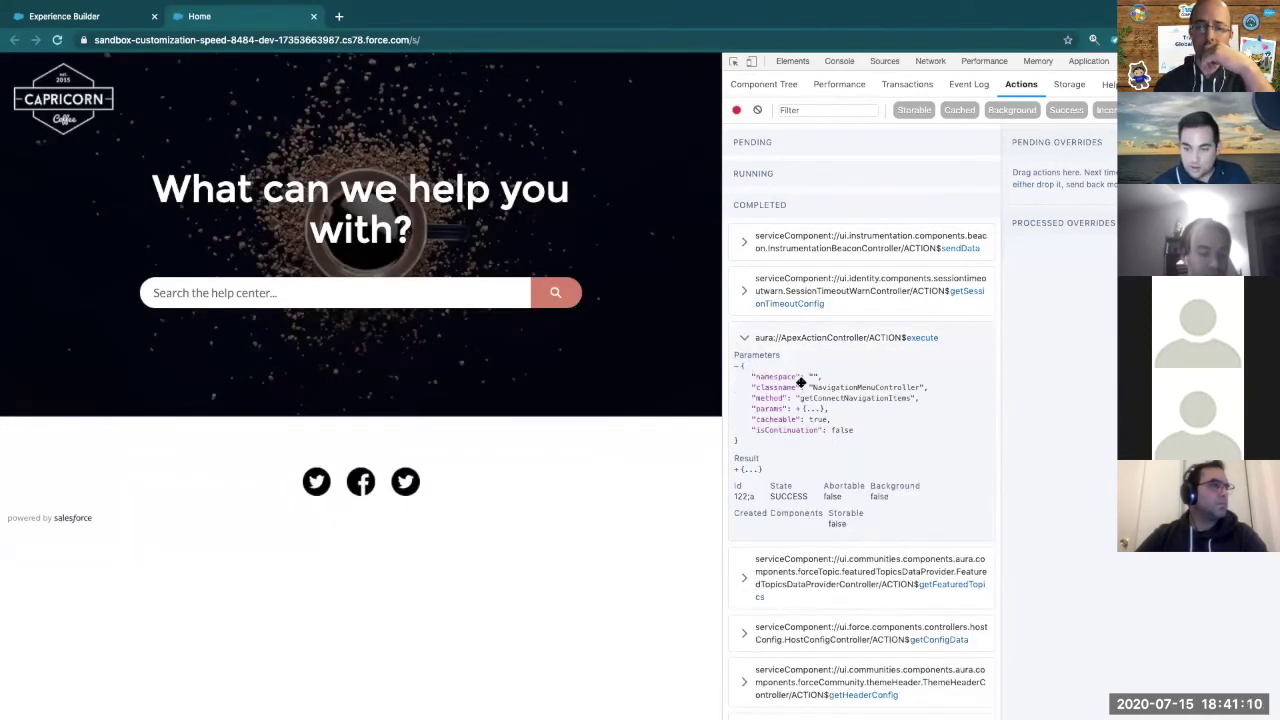
{"action": "left_click", "coordinate": [836, 410]}
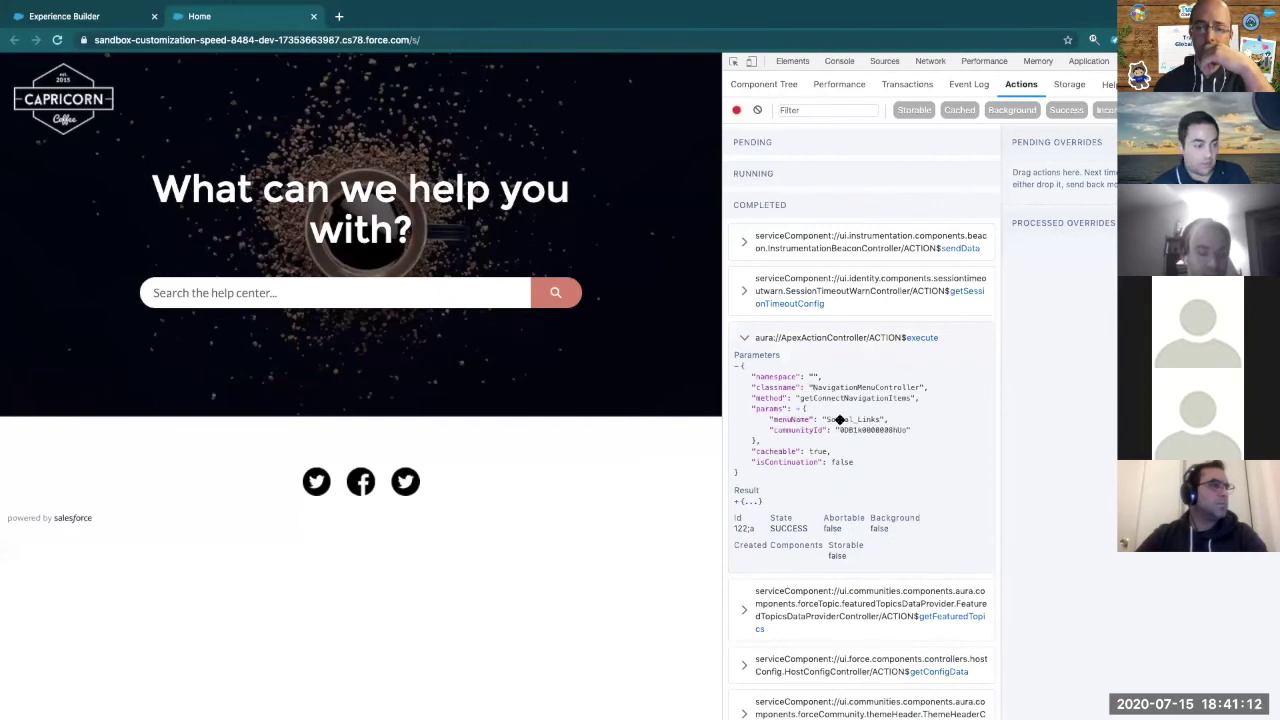
- Expand the execute action's result down to the first entry of menuItems and open the Twitter social link from the live page
{"action": "left_click", "coordinate": [742, 502]}
{"action": "left_click", "coordinate": [822, 513]}
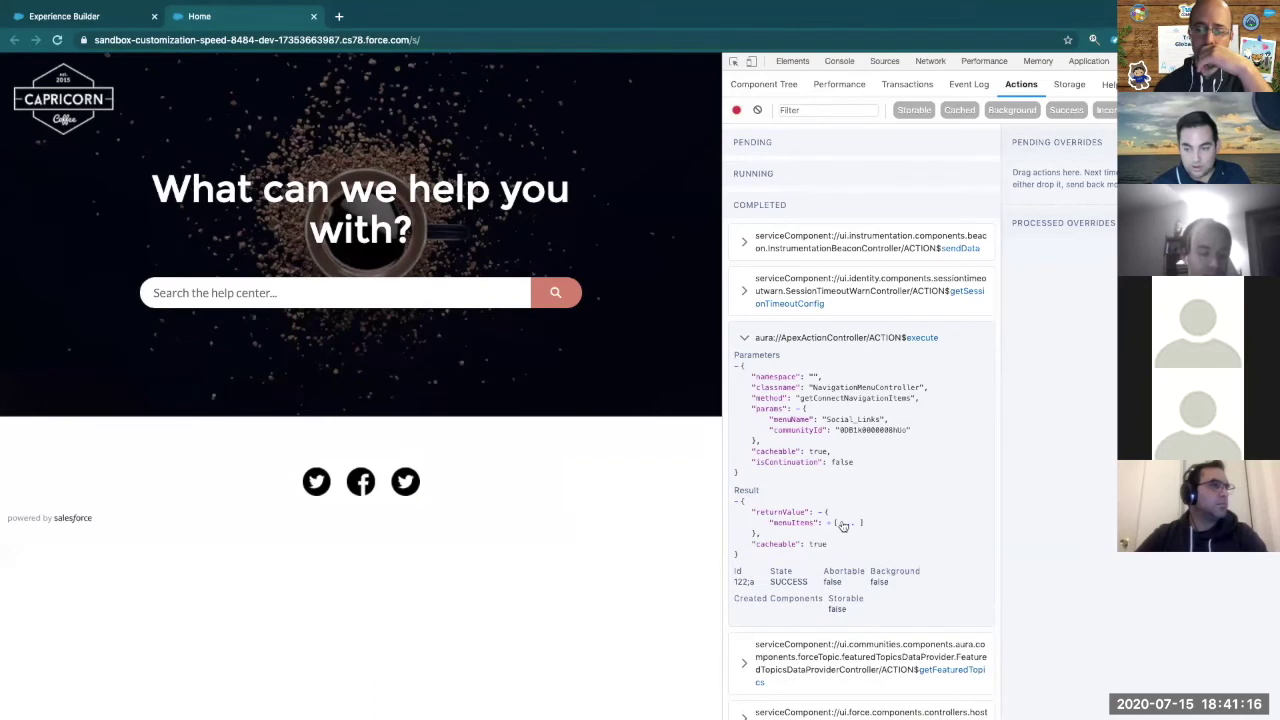
{"action": "left_click", "coordinate": [843, 524]}
{"action": "left_click", "coordinate": [810, 533]}
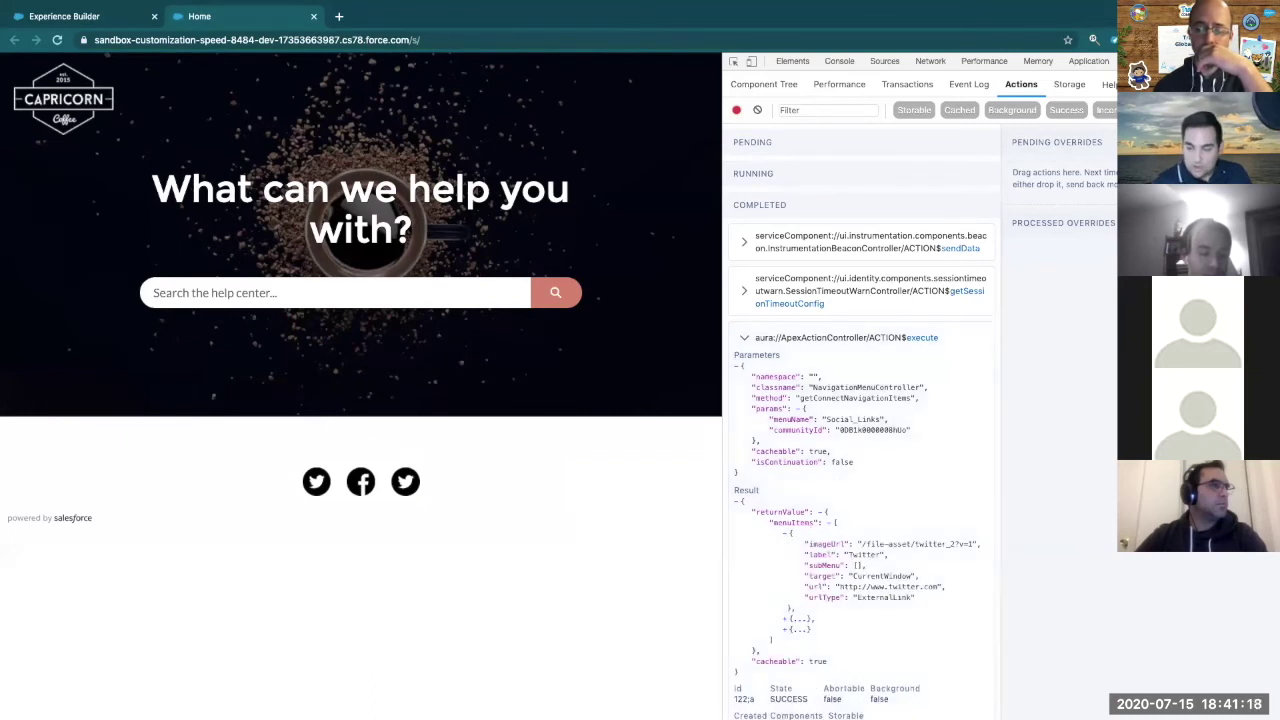
{"action": "left_click_drag", "start_coordinate": [846, 423], "coordinate": [843, 508]}
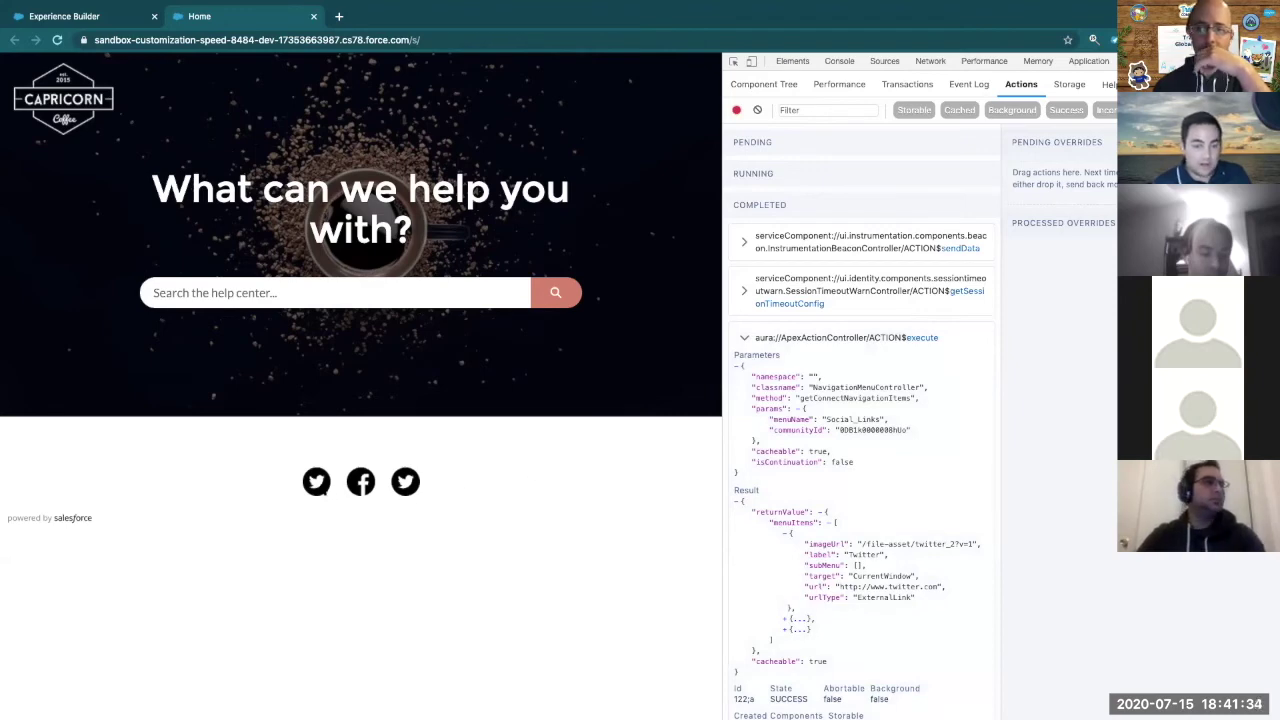
{"action": "left_click", "coordinate": [316, 484]}
- Switch to the code editor and review the navigateToExternalPage and navigateToInternalPage methods in socialNavigation.js
{"action": "key", "text": "ctrl+Left"}
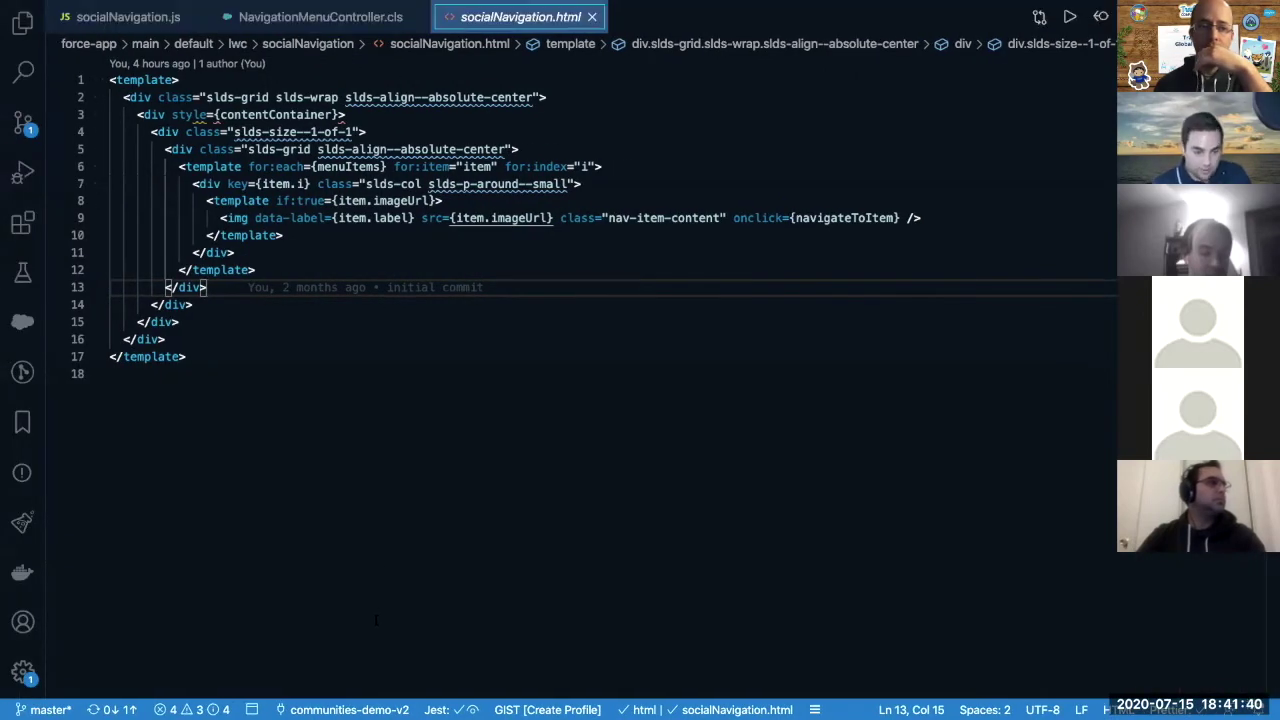
{"action": "left_click", "coordinate": [118, 17]}
{"action": "scroll", "coordinate": [330, 380], "scroll_direction": "down", "scroll_amount": 5}
{"action": "scroll", "coordinate": [330, 380], "scroll_direction": "down", "scroll_amount": 4}
{"action": "scroll", "coordinate": [200, 298], "scroll_direction": "down", "scroll_amount": 1}
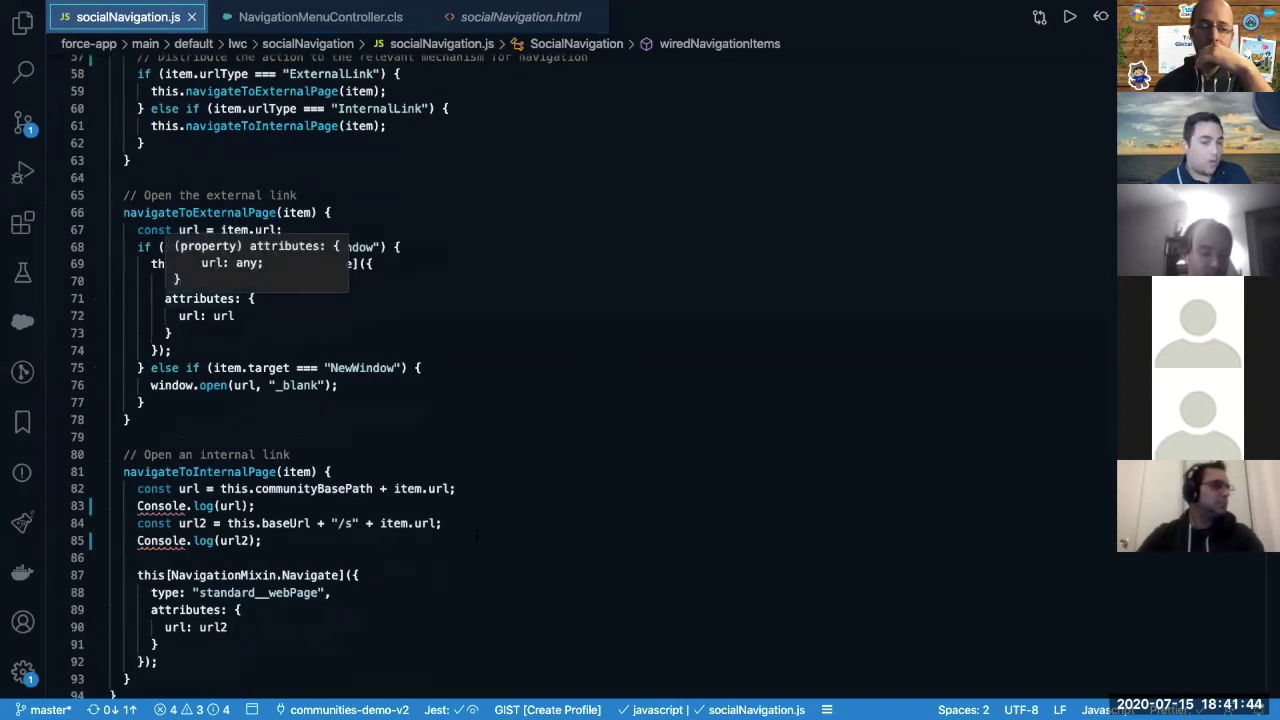
{"action": "scroll", "coordinate": [200, 298], "scroll_direction": "down", "scroll_amount": 1}
{"action": "double_click", "coordinate": [200, 164]}
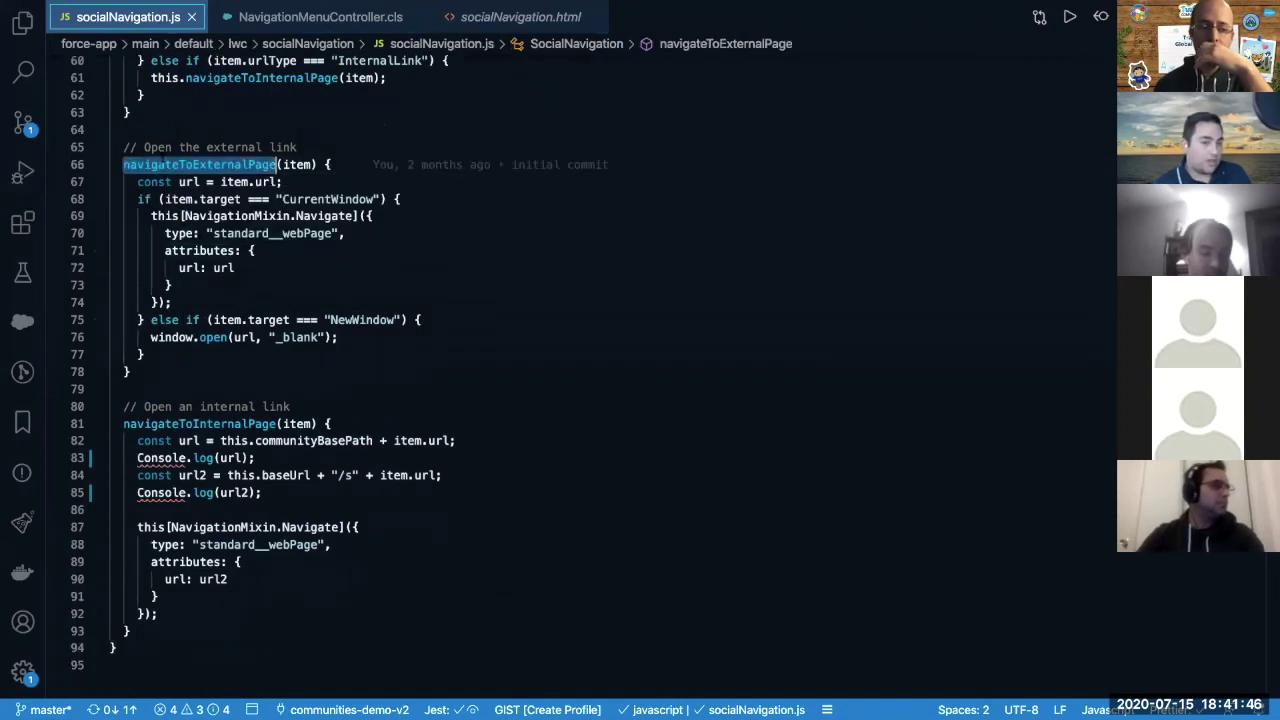
{"action": "double_click", "coordinate": [222, 424]}
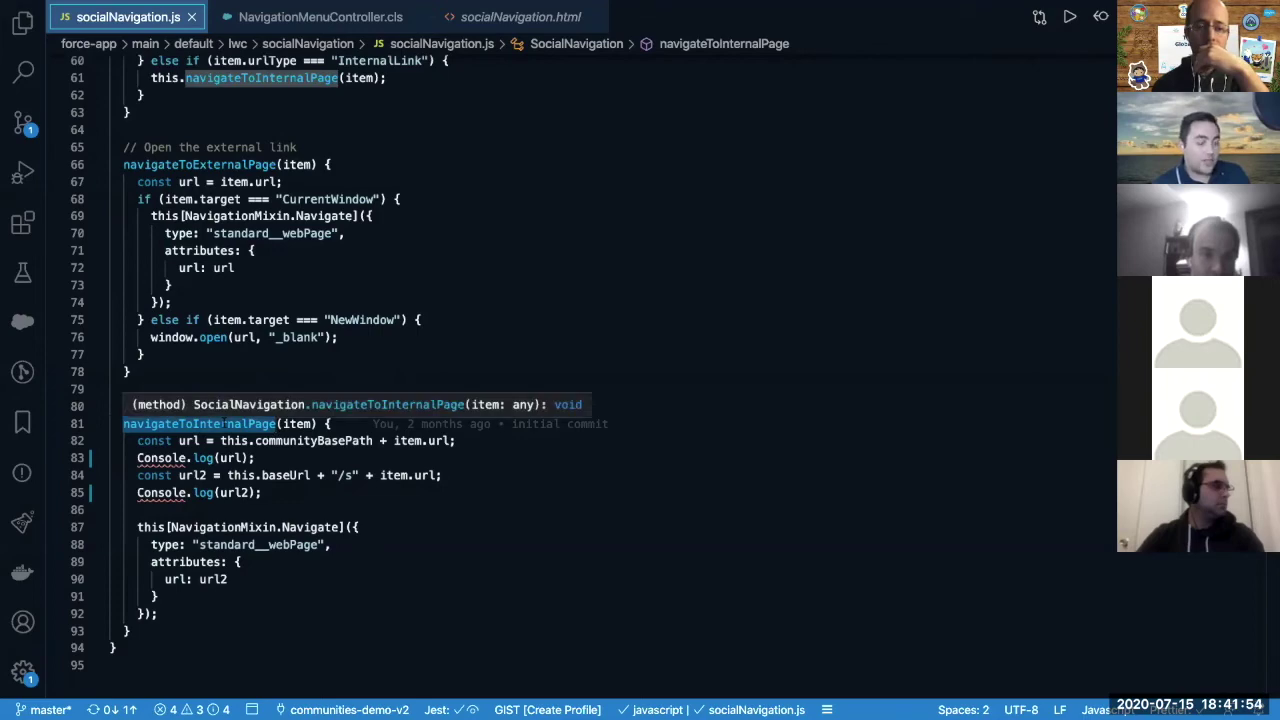
- Switch back to Experience Builder, add a new item to the Social Links menu and explore its types, including Community Page and Global Action
{"action": "key", "text": "ctrl+Right"}
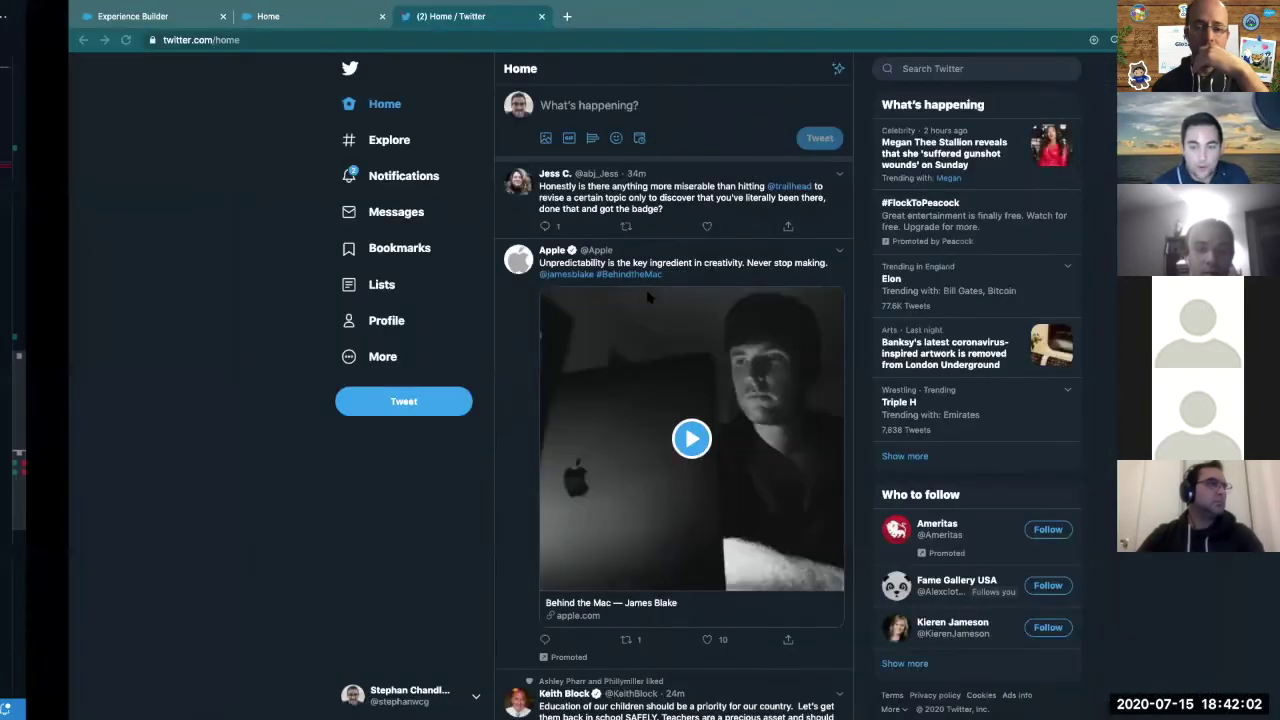
{"action": "key", "text": "super+1"}
{"action": "left_click", "coordinate": [614, 292]}
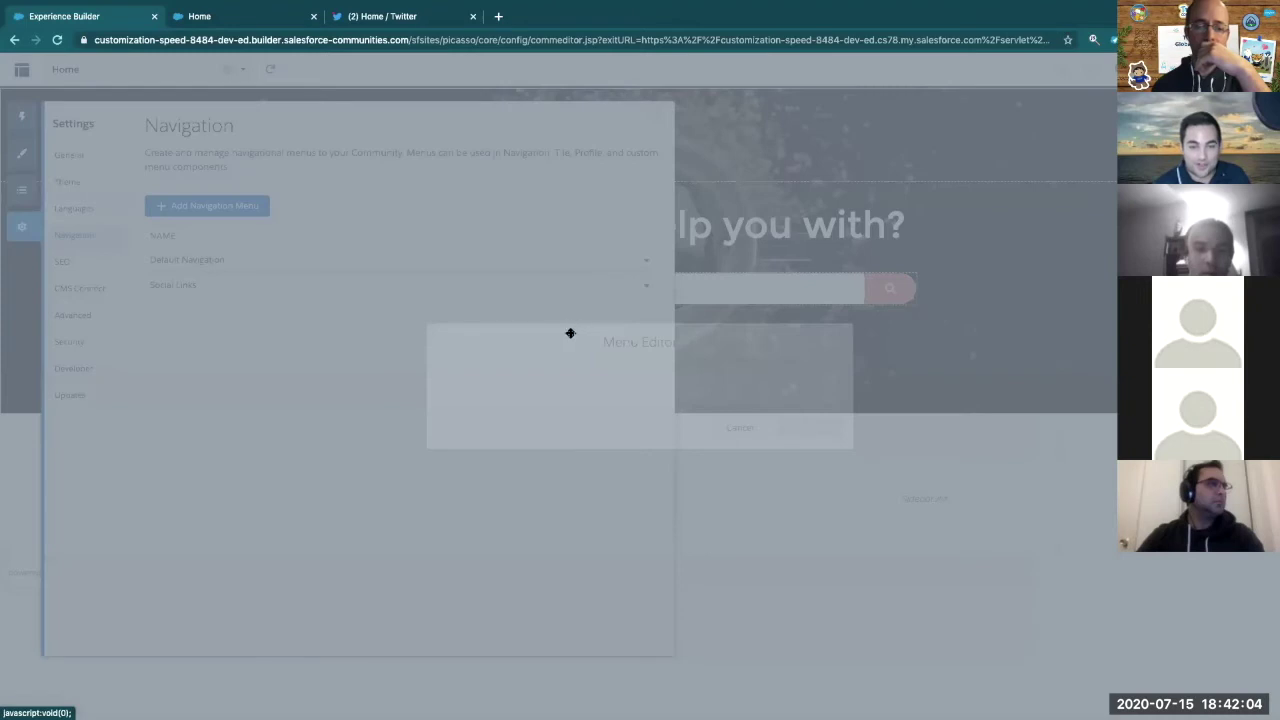
{"action": "left_click", "coordinate": [563, 281]}
{"action": "left_click", "coordinate": [828, 370]}
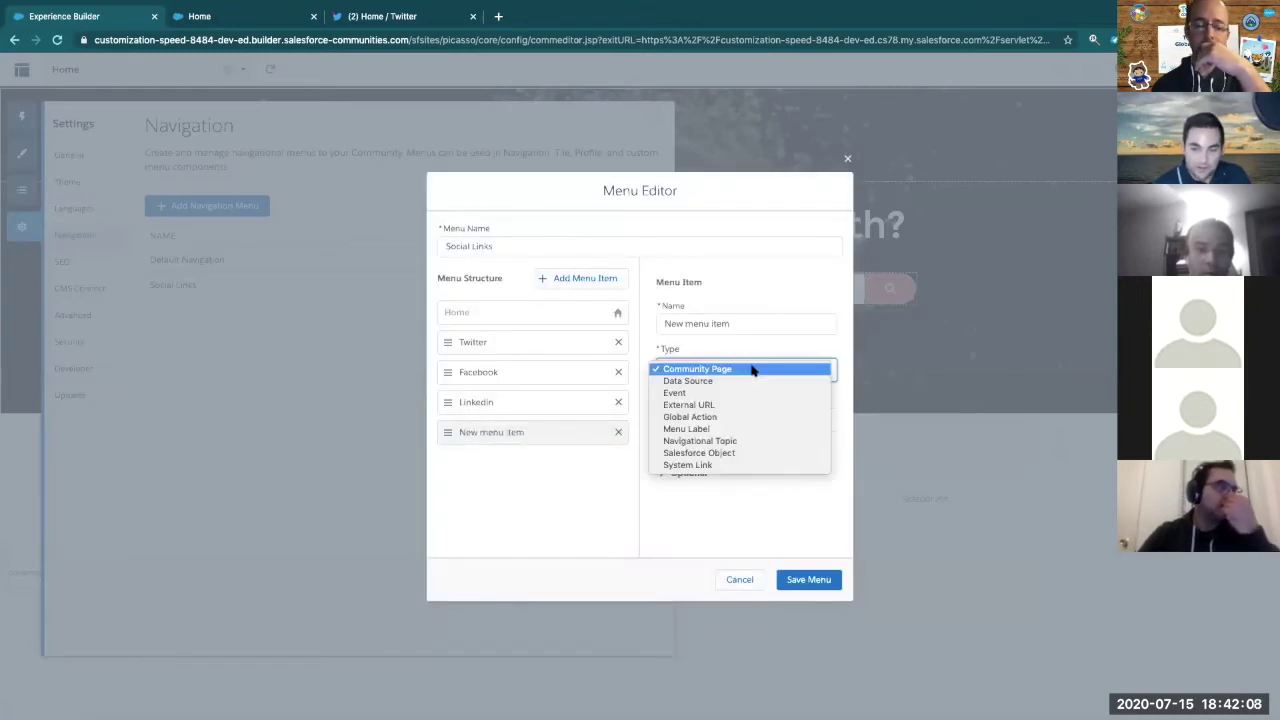
{"action": "left_click", "coordinate": [748, 371]}
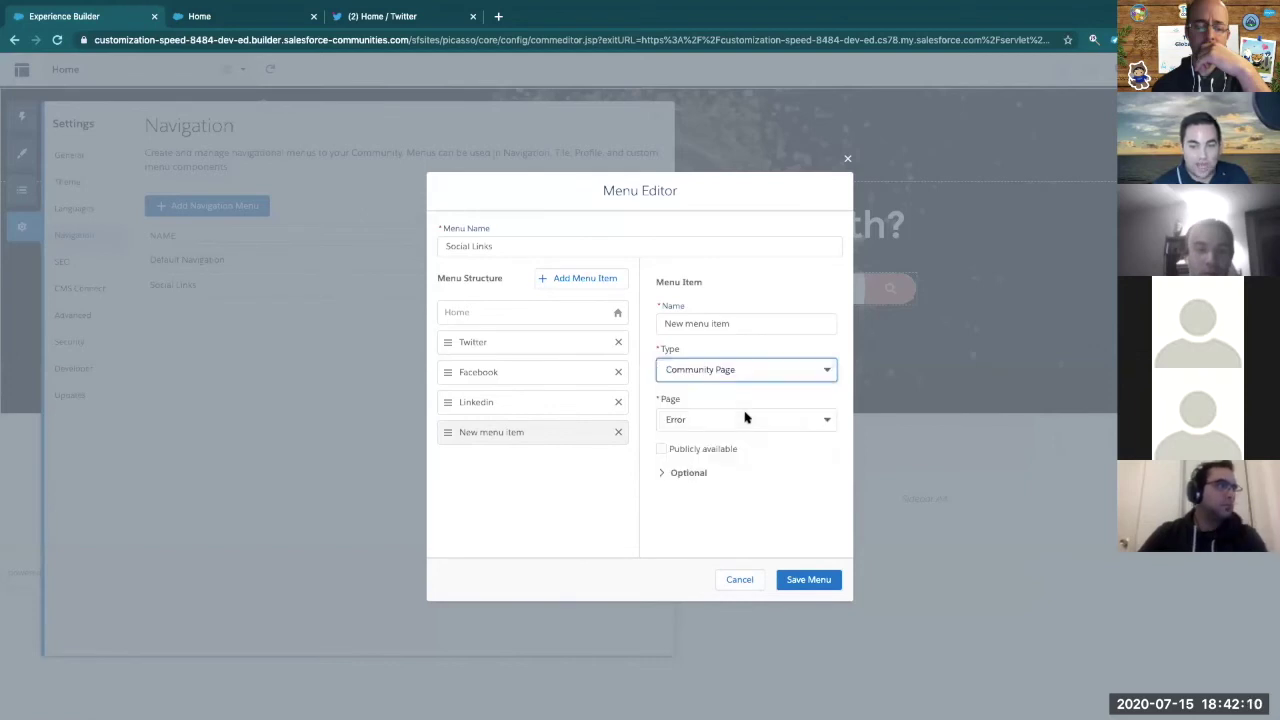
{"action": "left_click", "coordinate": [723, 421]}
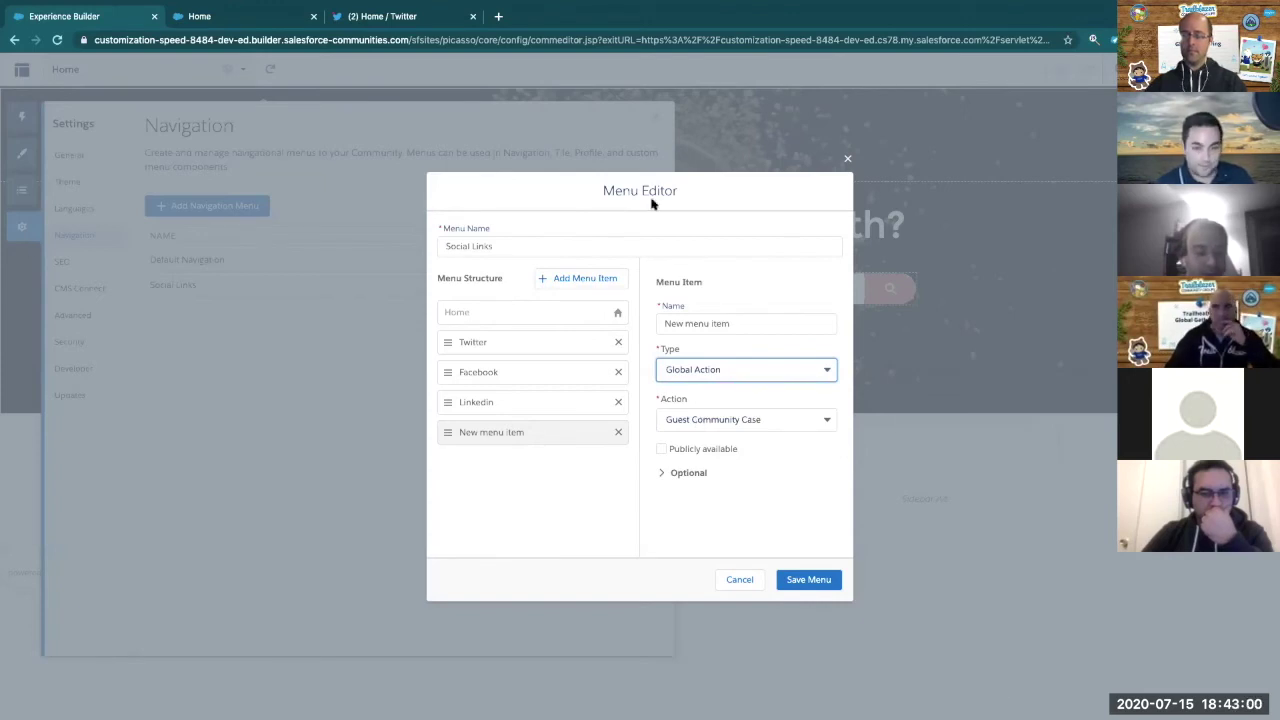
- Switch past the code editor back to the presentation slides on the Community Navigation Component
{"action": "key", "text": "ctrl+Left"}
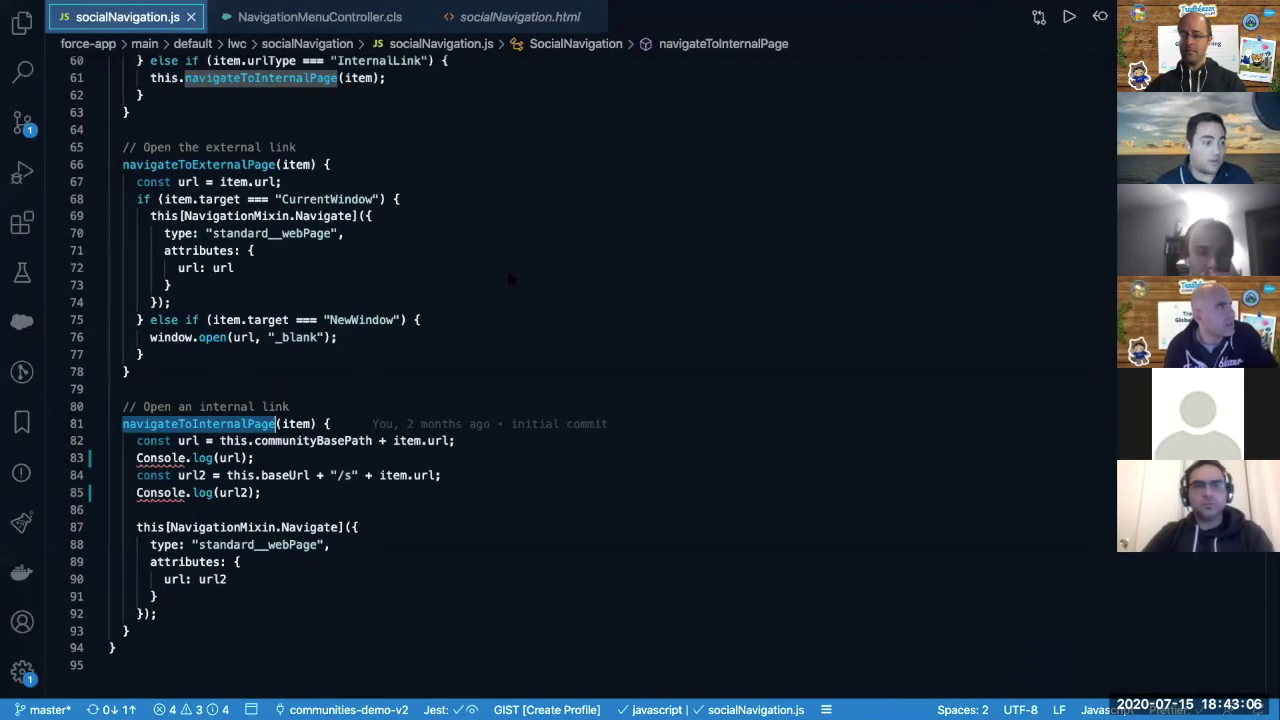
{"action": "key", "text": "ctrl+Left"}
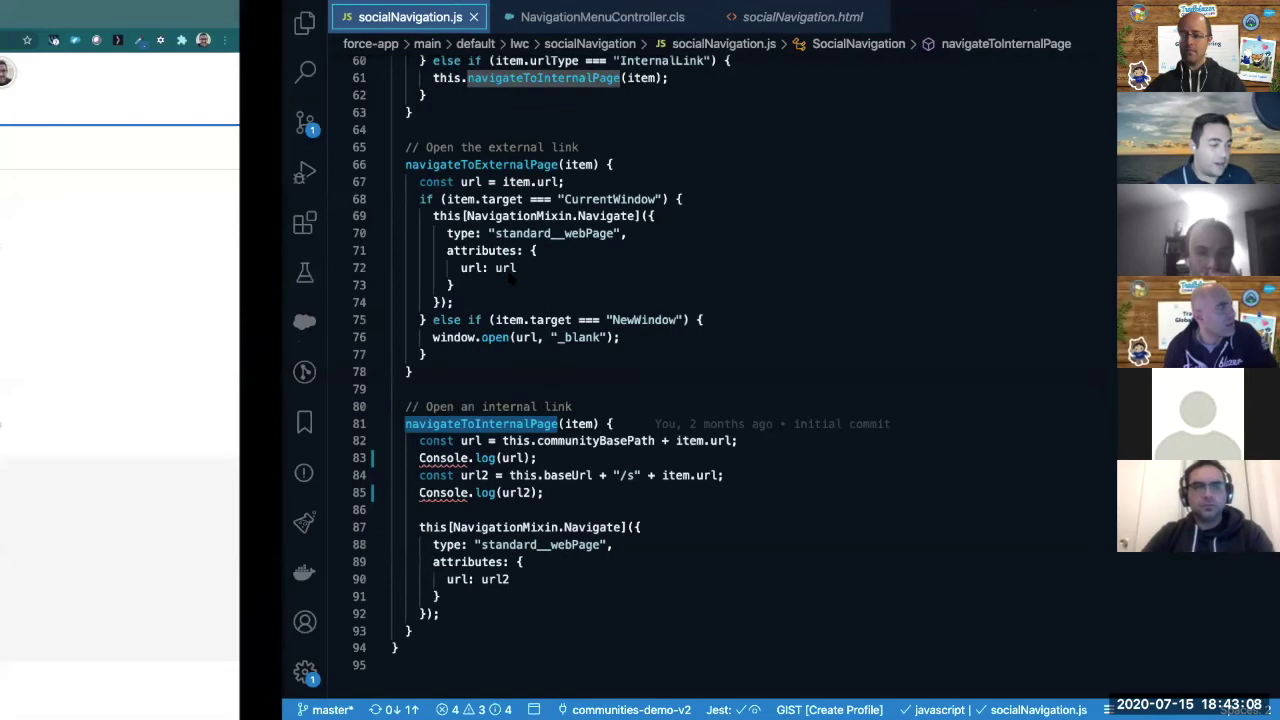
{"action": "key", "text": "ctrl+Left"}
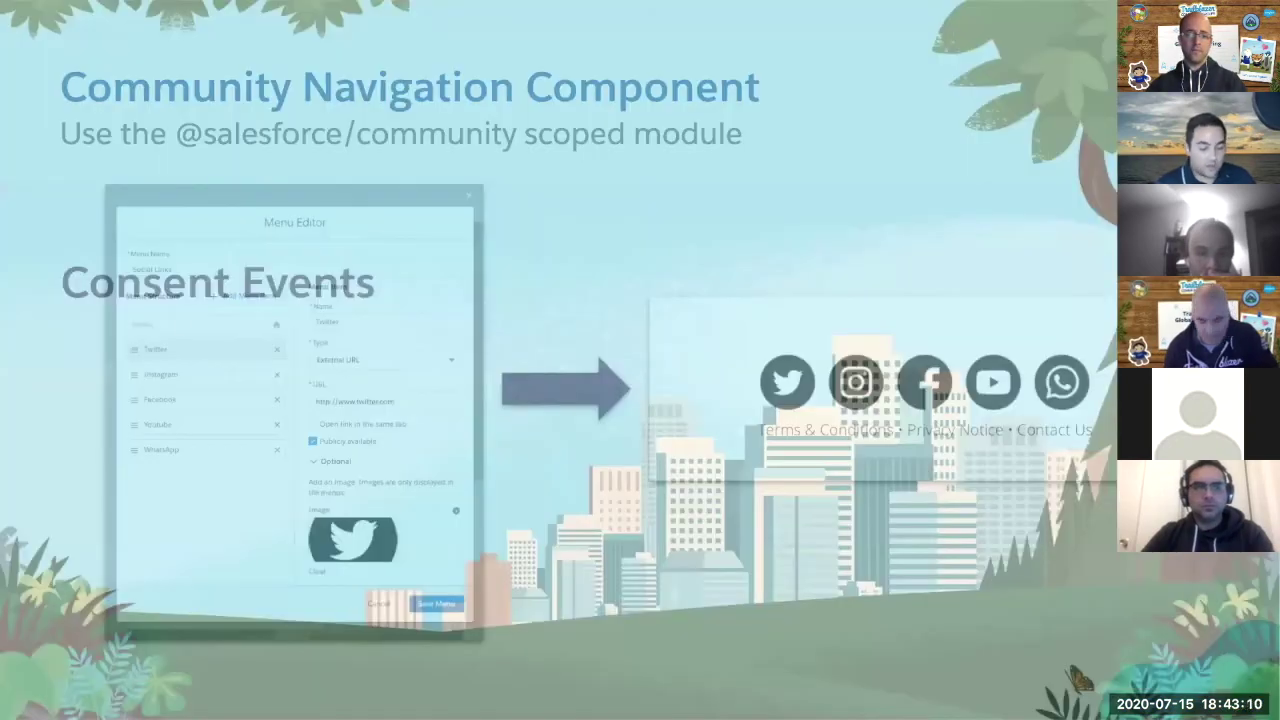